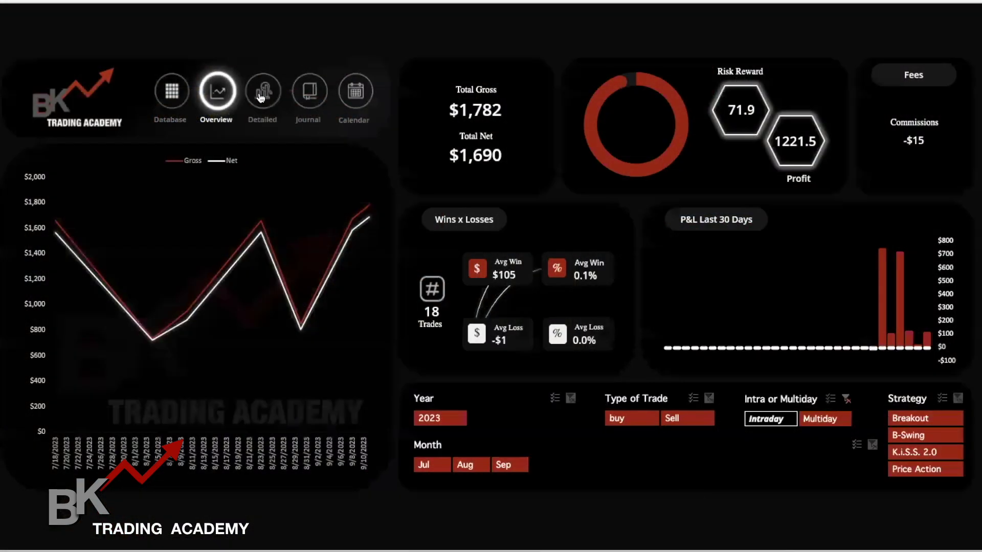
- Go from the Detailed dashboard to the Journal page and scroll through the dated trade entries
{"action": "left_click", "coordinate": [261, 97]}
{"action": "left_click", "coordinate": [310, 97]}
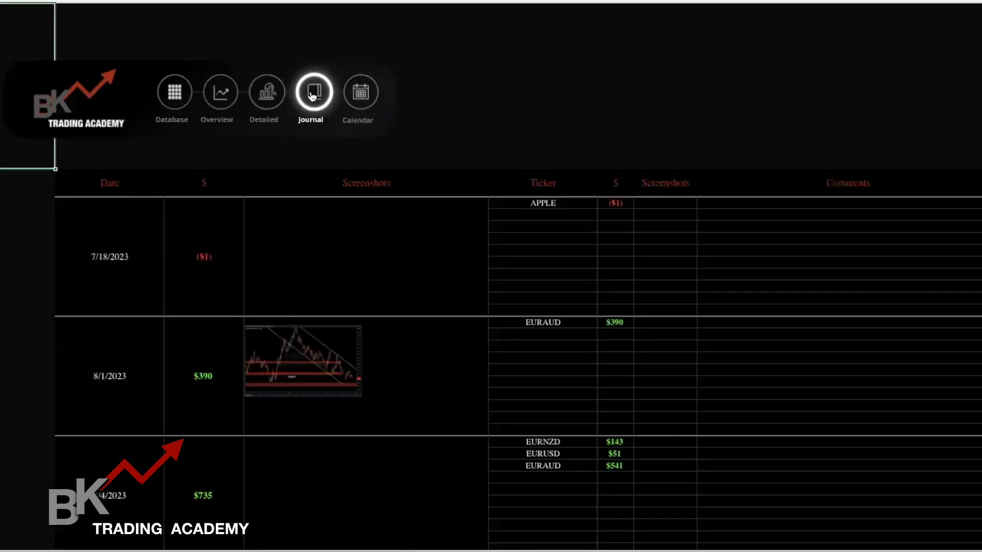
{"action": "scroll", "coordinate": [367, 238], "scroll_direction": "down", "scroll_amount": 2}
{"action": "scroll", "coordinate": [366, 236], "scroll_direction": "down", "scroll_amount": 1}
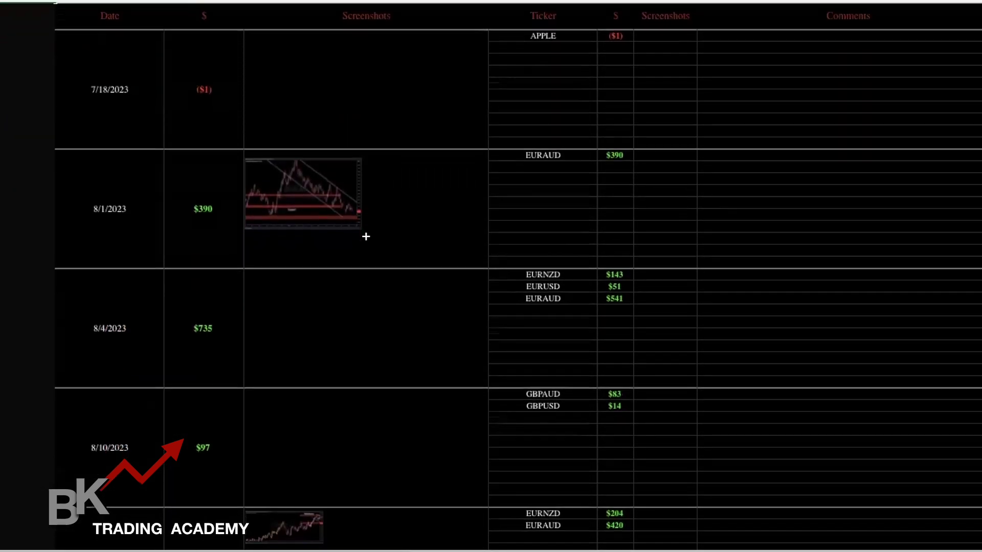
{"action": "scroll", "coordinate": [366, 236], "scroll_direction": "down", "scroll_amount": 1}
{"action": "scroll", "coordinate": [366, 237], "scroll_direction": "down", "scroll_amount": 2}
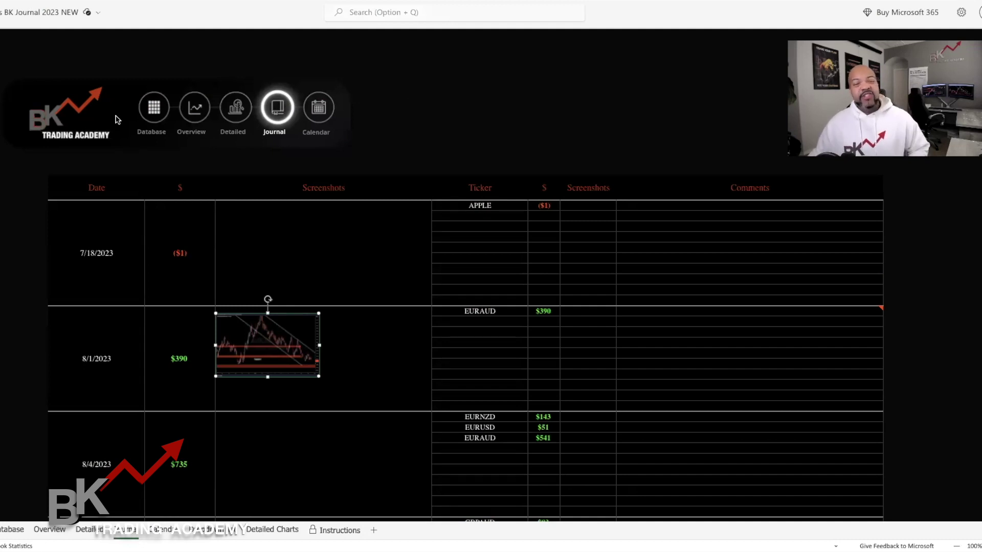
- Tour the Database, Overview, Detailed, Journal and Calendar pages, then select Database's first open time
{"action": "left_click", "coordinate": [151, 113]}
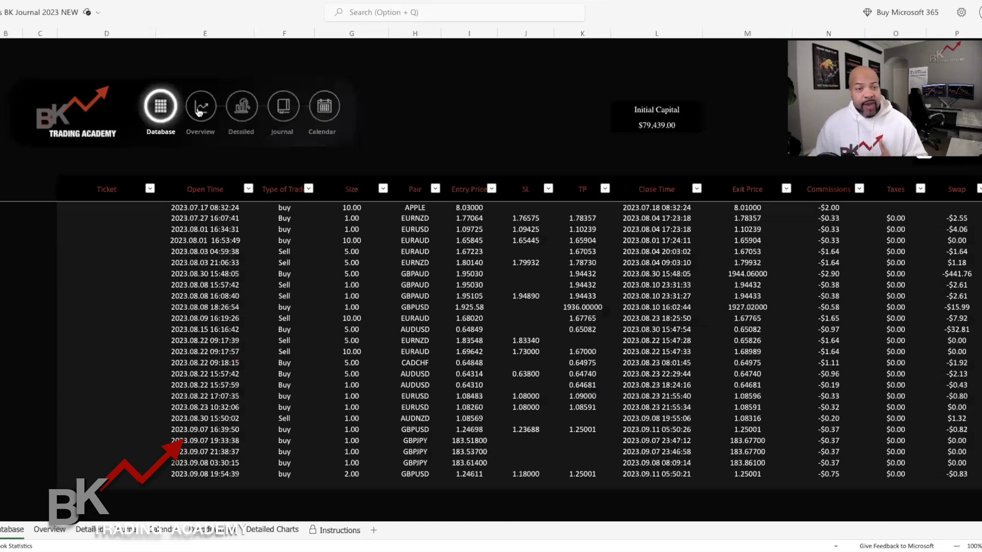
{"action": "left_click", "coordinate": [195, 108]}
{"action": "left_click", "coordinate": [234, 108]}
{"action": "left_click", "coordinate": [270, 108]}
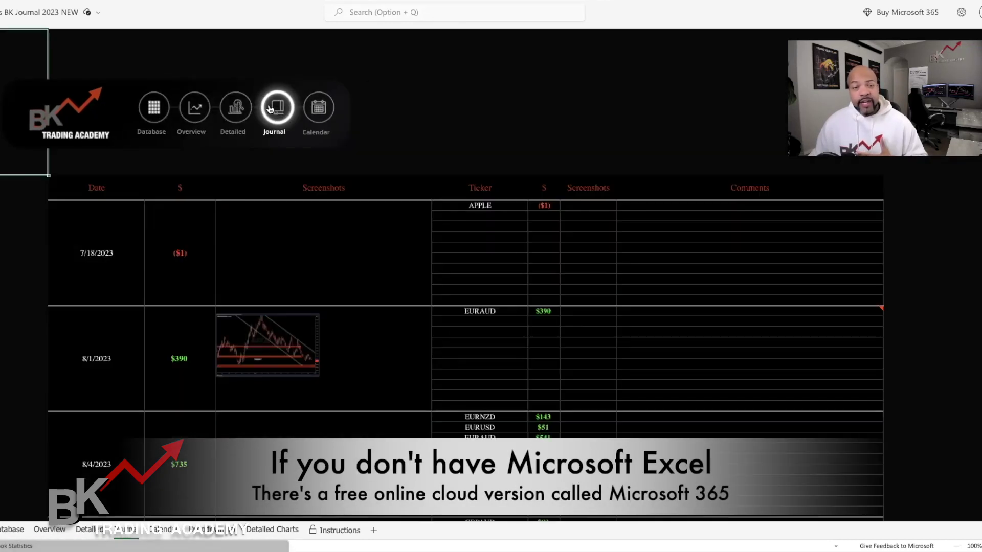
{"action": "left_click", "coordinate": [317, 111]}
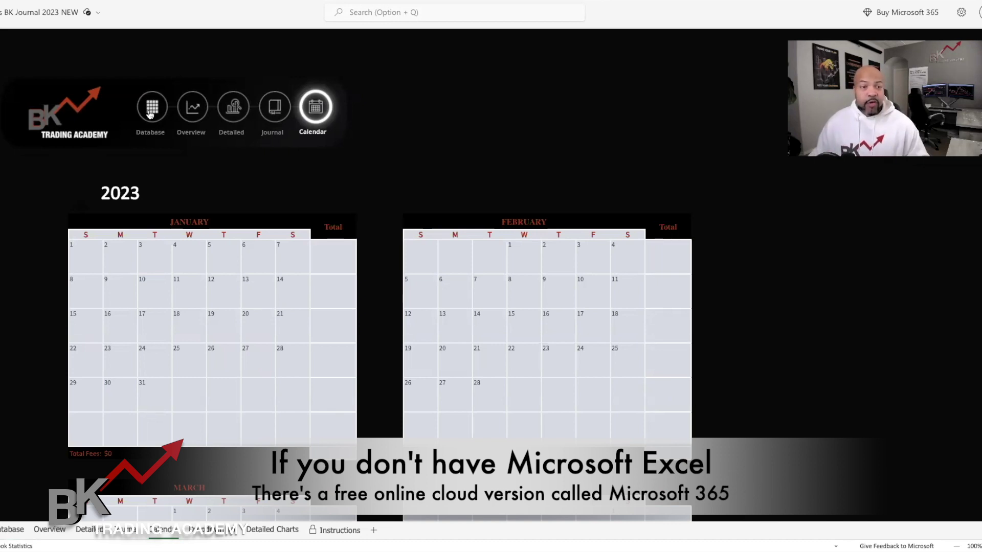
{"action": "left_click", "coordinate": [150, 114]}
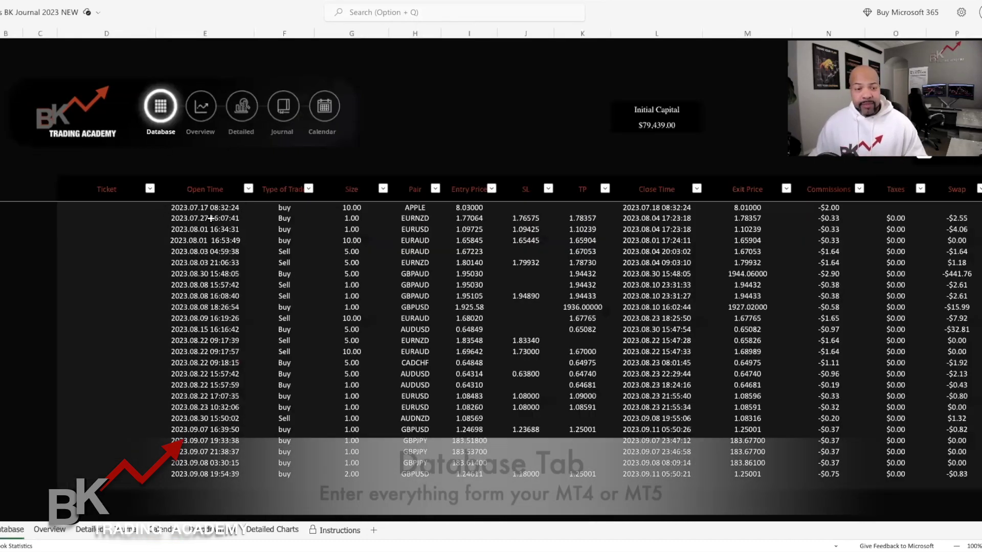
{"action": "left_click", "coordinate": [178, 210]}
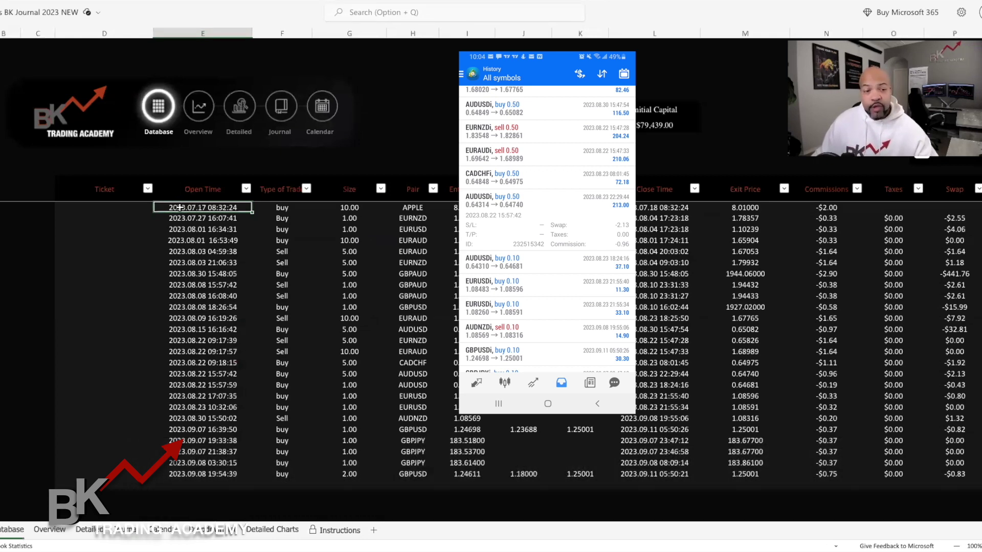
{"action": "left_click", "coordinate": [298, 207]}
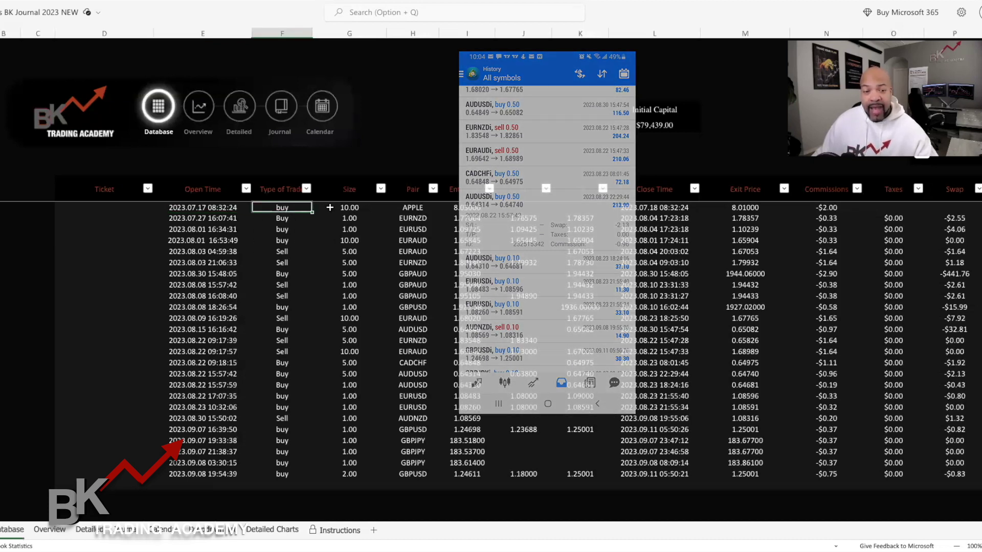
{"action": "left_click", "coordinate": [352, 207]}
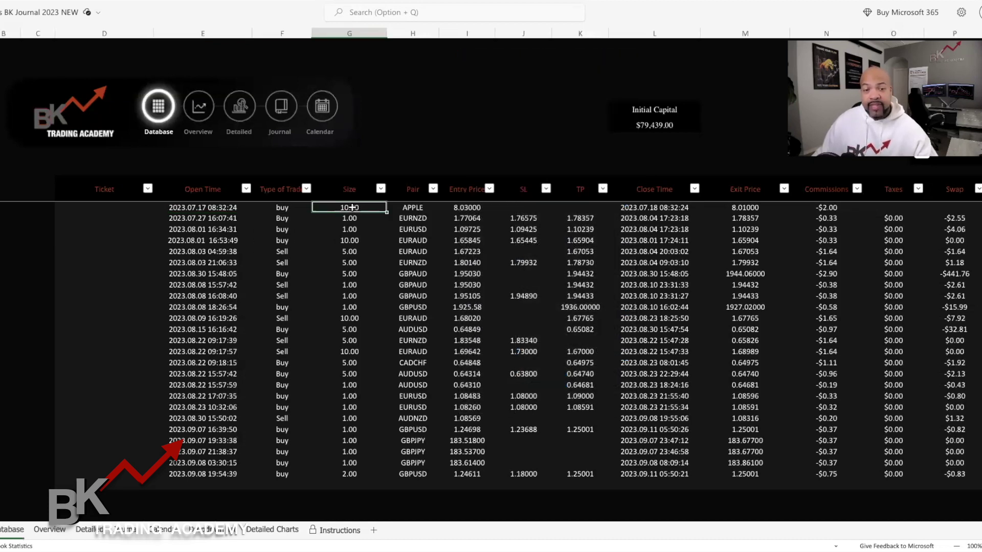
{"action": "left_click", "coordinate": [401, 219]}
{"action": "left_click", "coordinate": [480, 218]}
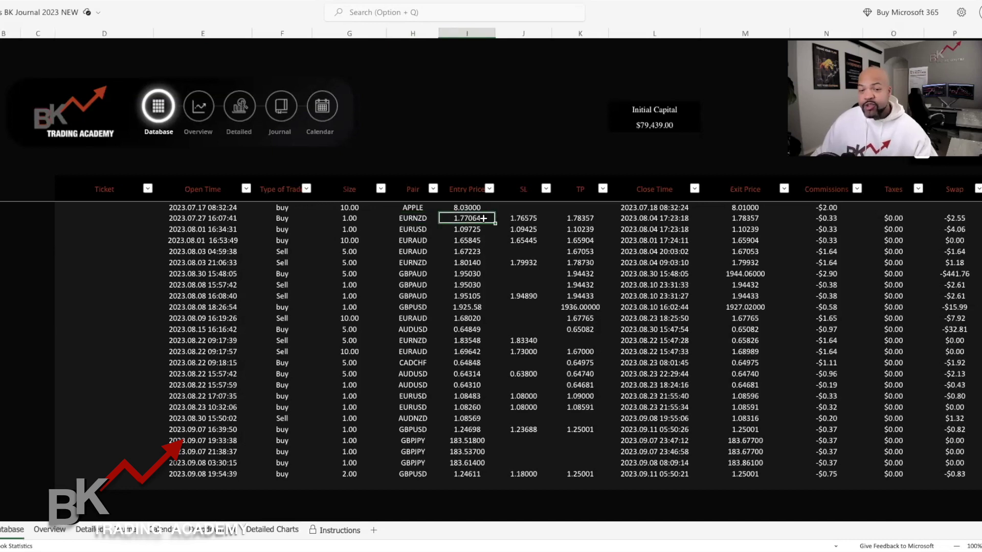
{"action": "left_click", "coordinate": [514, 219]}
{"action": "left_click", "coordinate": [580, 218]}
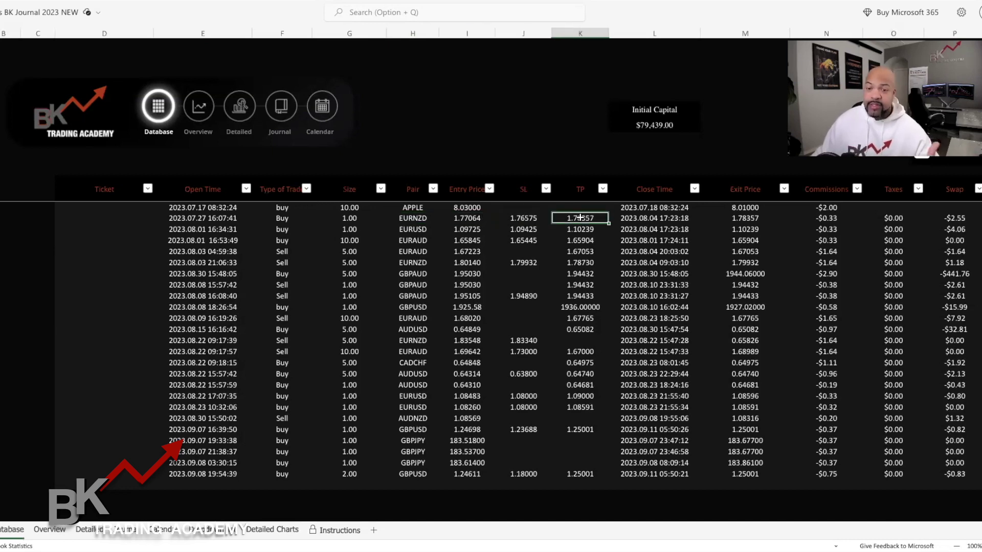
{"action": "left_click", "coordinate": [641, 218]}
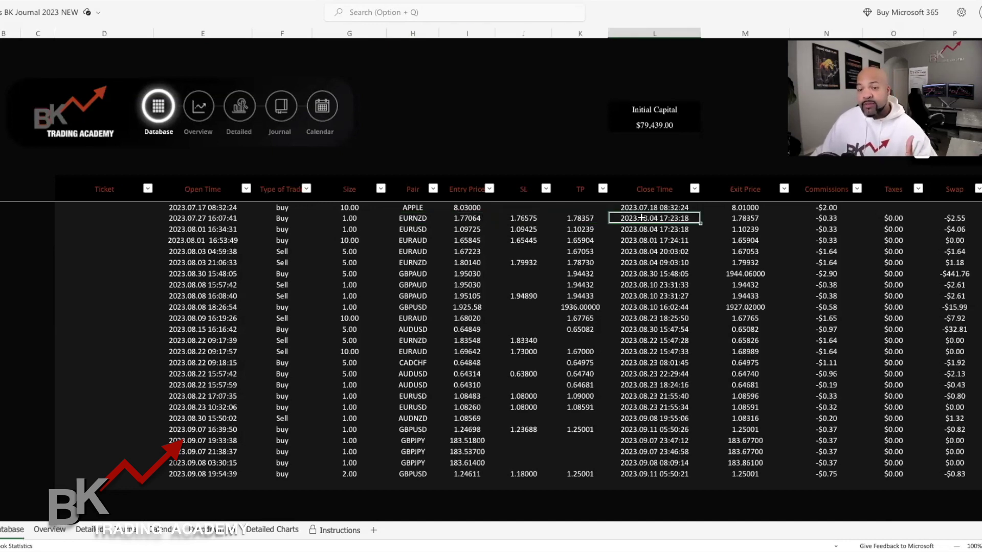
{"action": "left_click", "coordinate": [209, 225]}
{"action": "scroll", "coordinate": [744, 230], "scroll_direction": "right", "scroll_amount": 3}
{"action": "scroll", "coordinate": [664, 225], "scroll_direction": "right", "scroll_amount": 1}
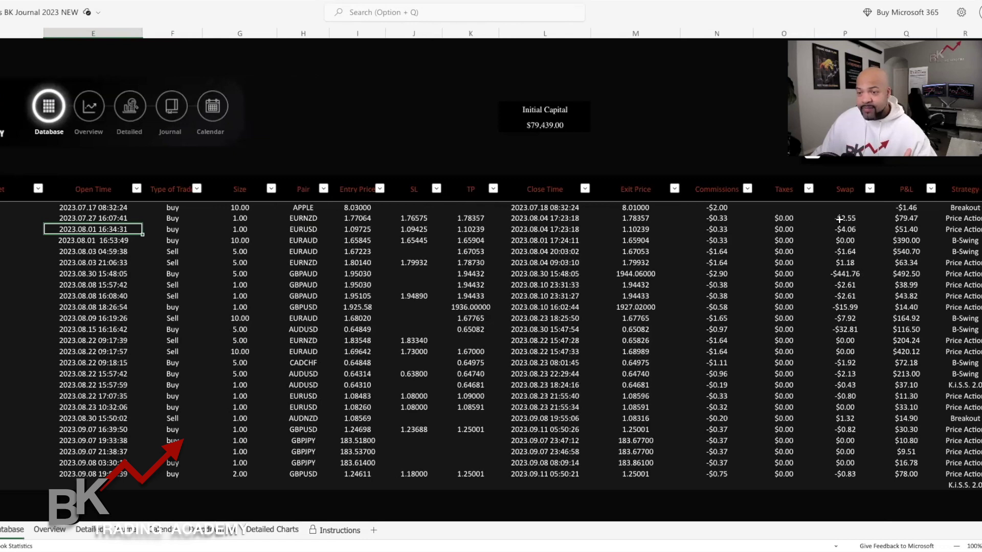
{"action": "scroll", "coordinate": [860, 193], "scroll_direction": "right", "scroll_amount": 2}
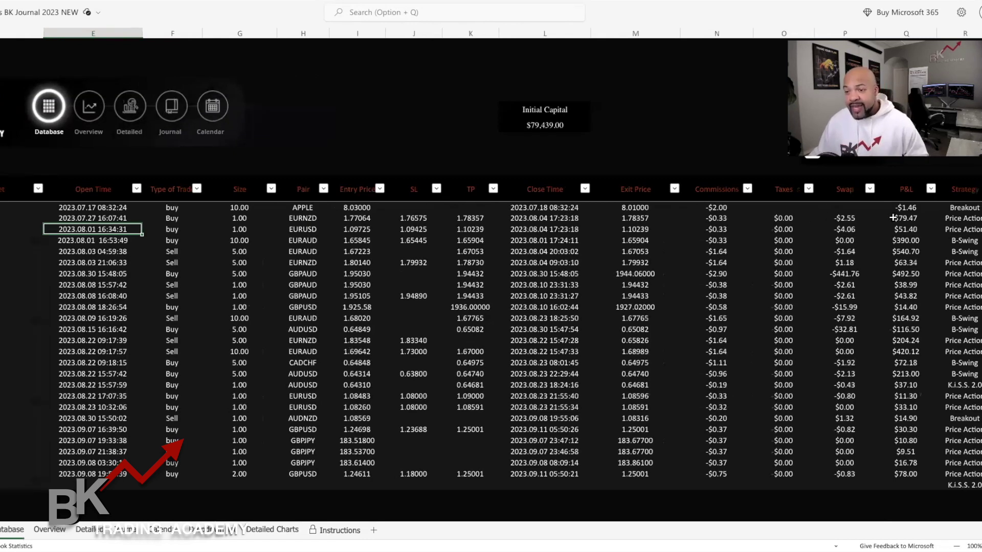
{"action": "scroll", "coordinate": [769, 223], "scroll_direction": "right", "scroll_amount": 2}
{"action": "scroll", "coordinate": [769, 224], "scroll_direction": "right", "scroll_amount": 1}
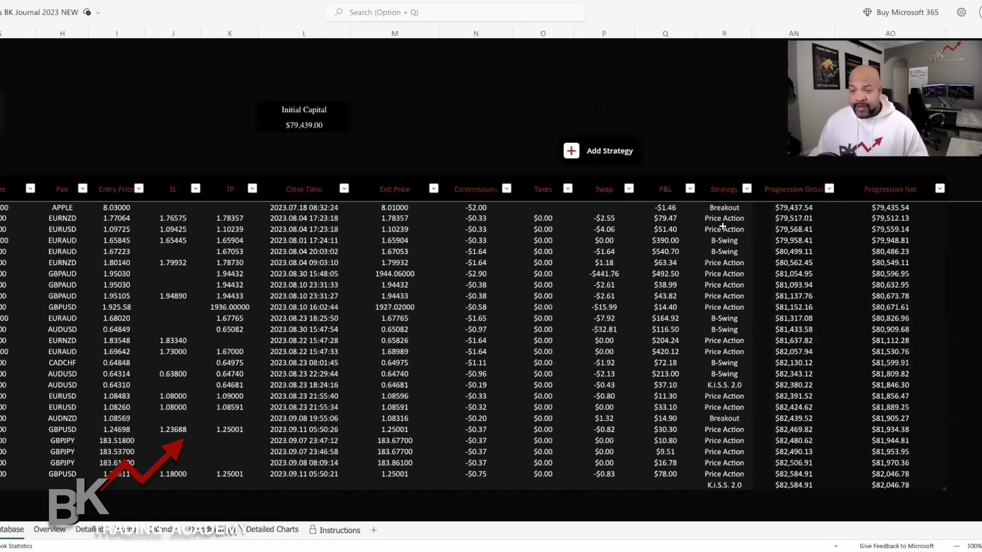
- Check the EURNZD trade's strategy against the list: Breakout, B-Swing, Price Action, K.I.S.S. 2.0
{"action": "left_click", "coordinate": [723, 219]}
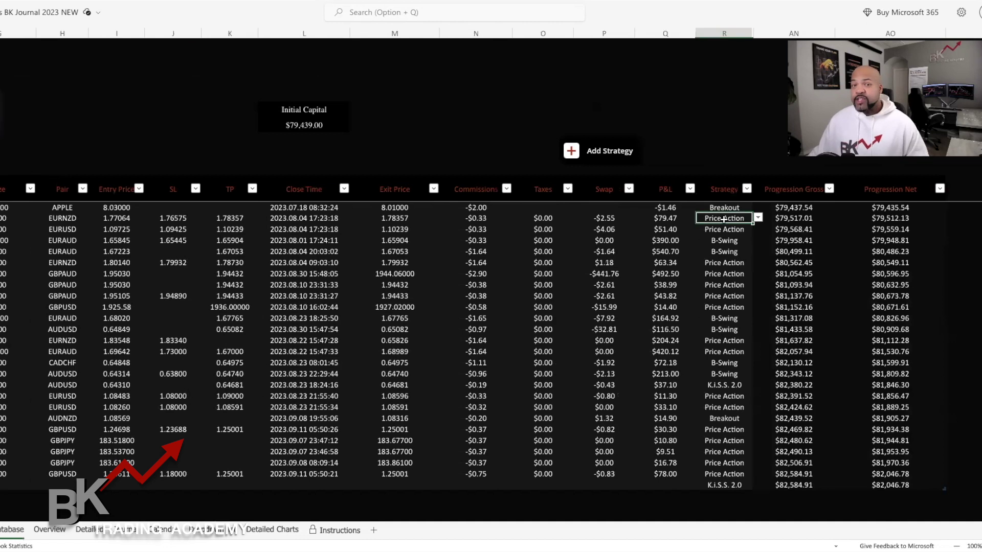
{"action": "left_click", "coordinate": [579, 153]}
{"action": "left_click", "coordinate": [69, 165]}
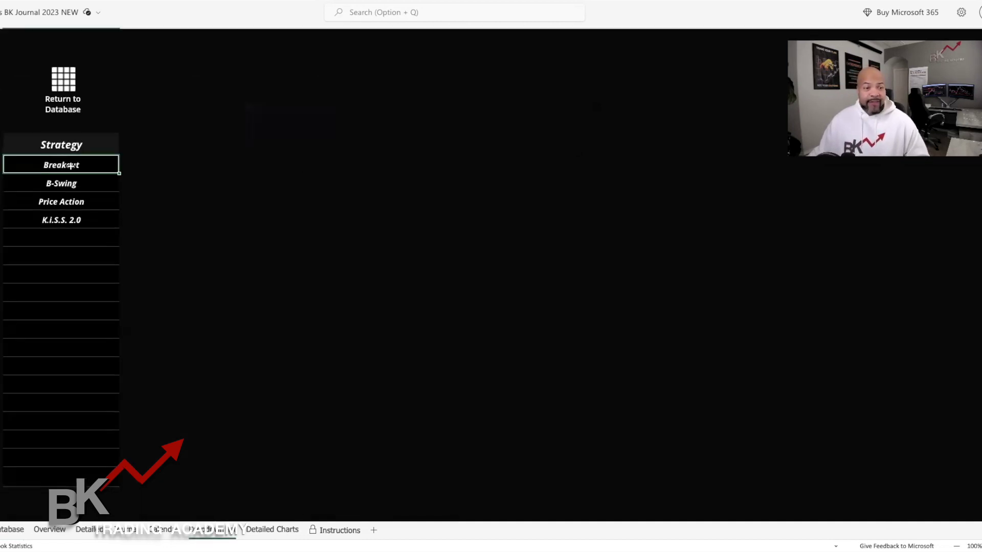
{"action": "left_click", "coordinate": [59, 188]}
{"action": "left_click", "coordinate": [66, 202]}
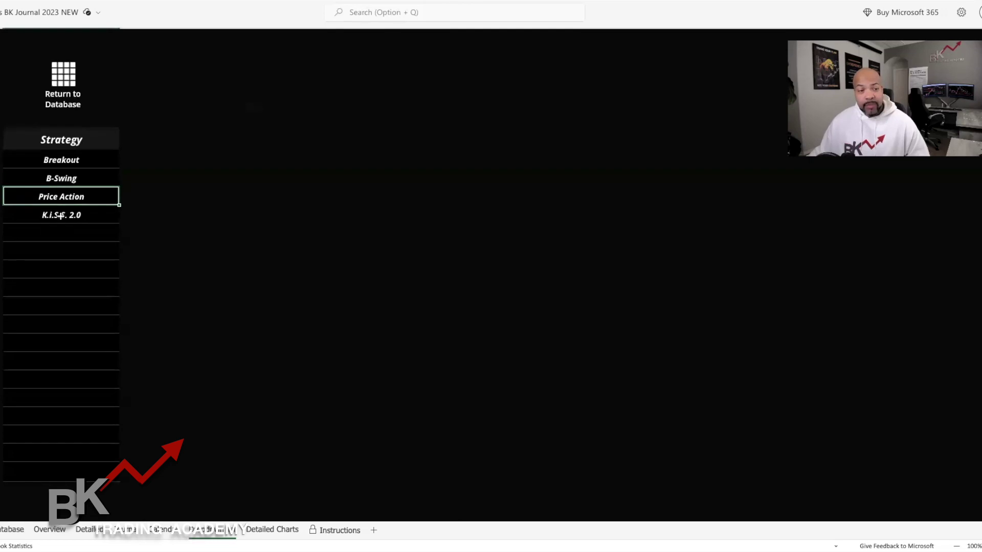
{"action": "left_click", "coordinate": [60, 216]}
{"action": "left_click", "coordinate": [70, 84]}
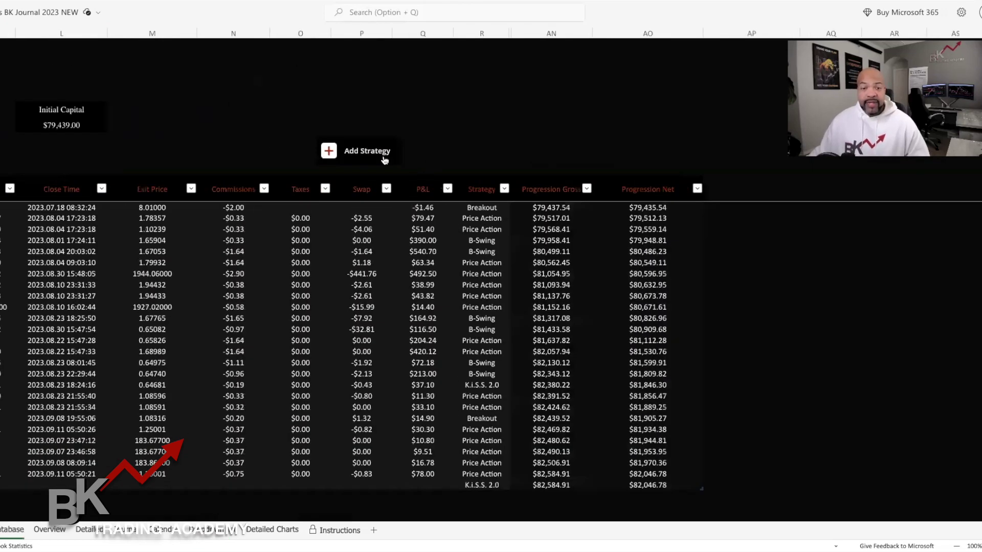
- Review the trade table's last rows and the $79,517.01 running gross total, then return to the opening columns
{"action": "scroll", "coordinate": [384, 160], "scroll_direction": "left", "scroll_amount": 1}
{"action": "scroll", "coordinate": [477, 435], "scroll_direction": "down", "scroll_amount": 2}
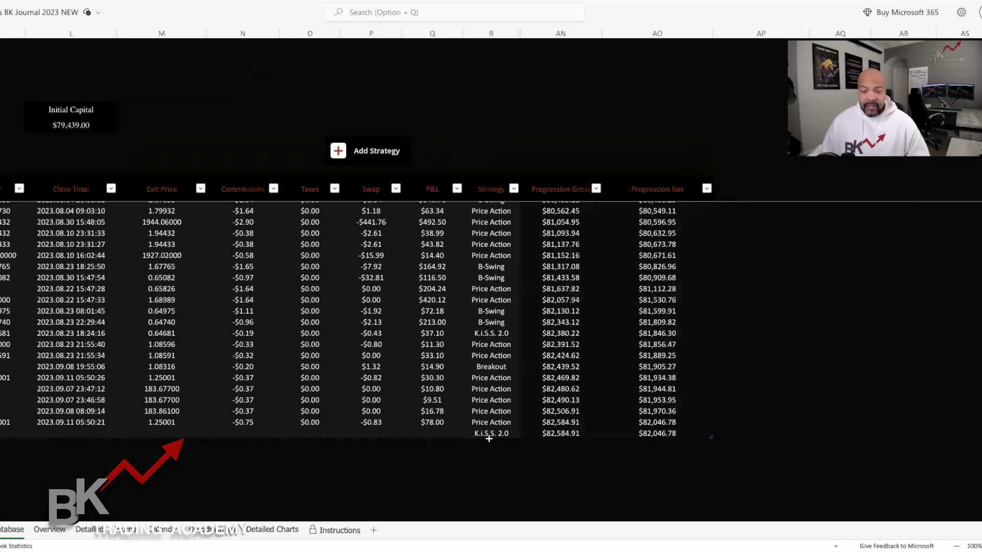
{"action": "left_click", "coordinate": [488, 444]}
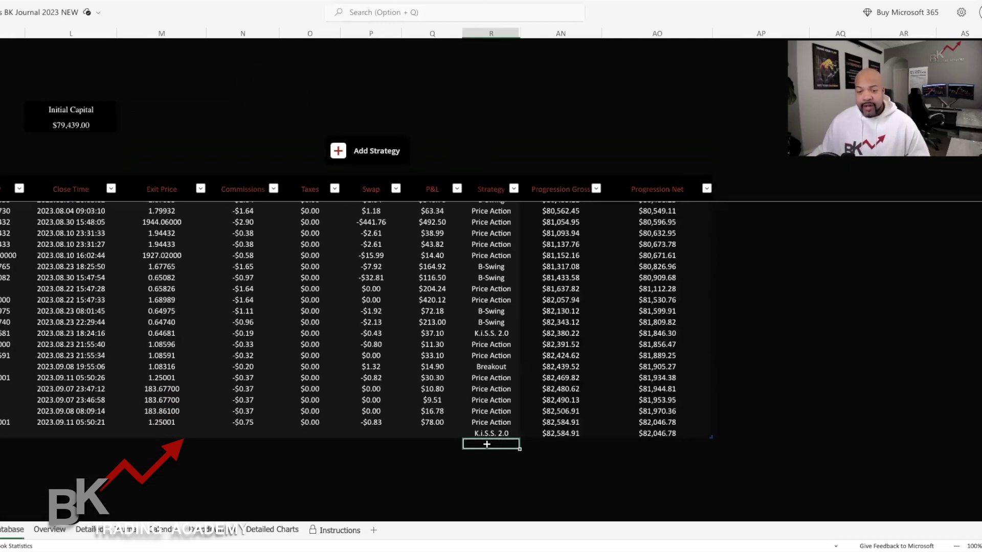
{"action": "scroll", "coordinate": [494, 407], "scroll_direction": "up", "scroll_amount": 2}
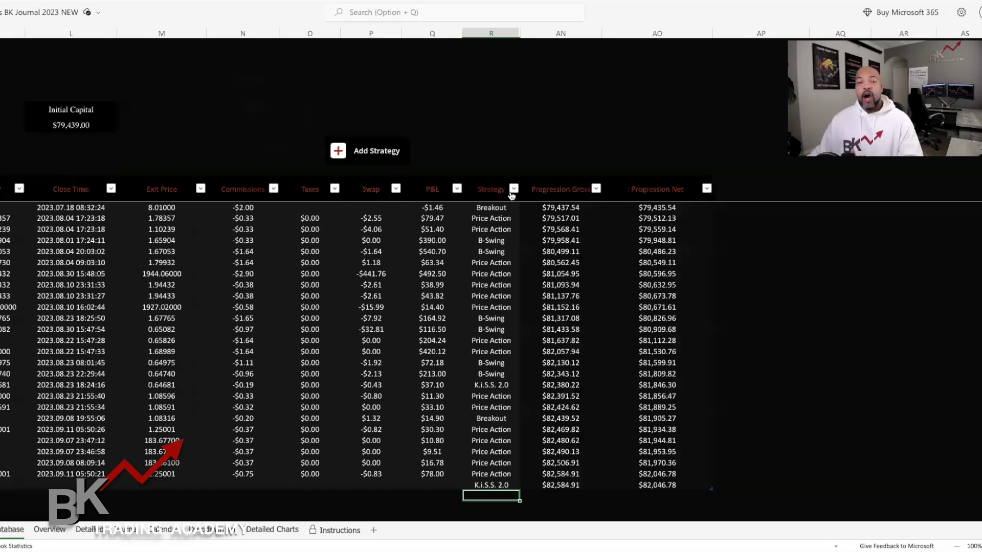
{"action": "scroll", "coordinate": [560, 208], "scroll_direction": "right", "scroll_amount": 1}
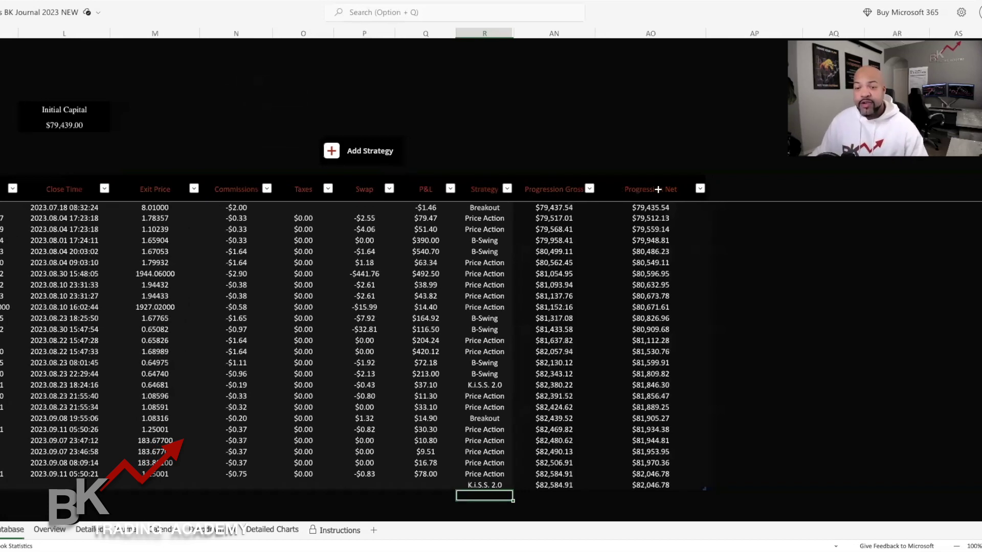
{"action": "left_click", "coordinate": [488, 218]}
{"action": "left_click", "coordinate": [558, 217]}
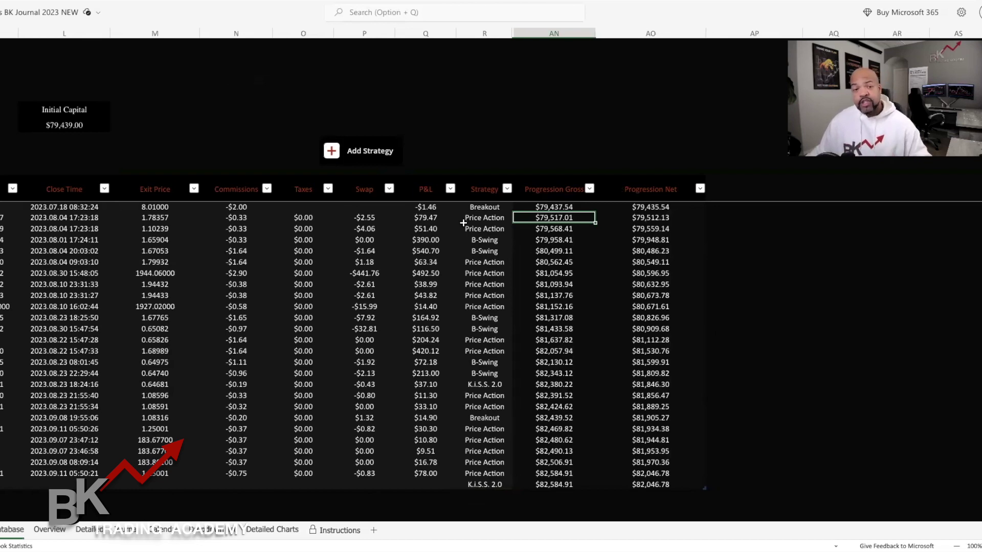
{"action": "scroll", "coordinate": [468, 221], "scroll_direction": "left", "scroll_amount": 5}
{"action": "scroll", "coordinate": [473, 219], "scroll_direction": "left", "scroll_amount": 10}
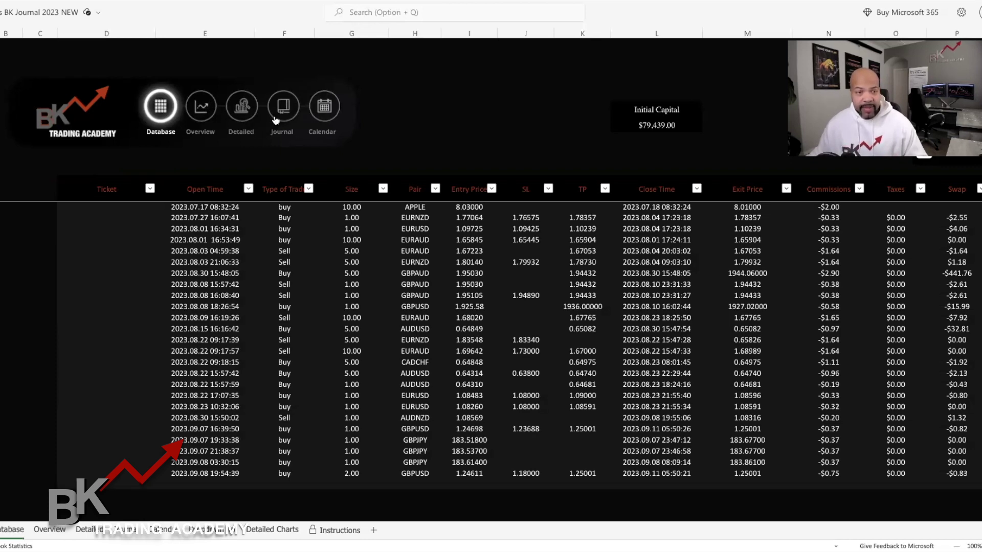
- Compare the Overview totals (gross $3,146, net $2,608, 25 trades) with the Database P&L columns
{"action": "left_click", "coordinate": [207, 110]}
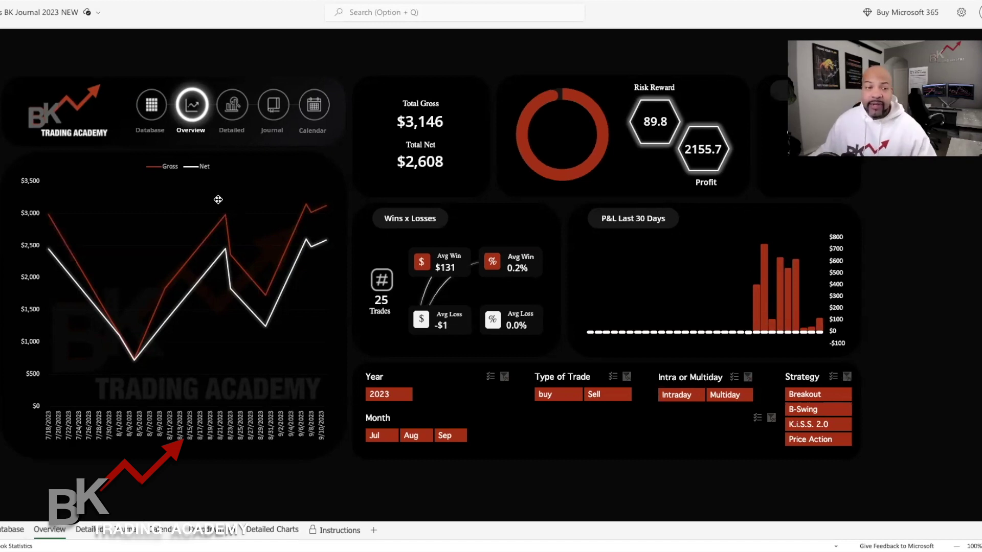
{"action": "left_click", "coordinate": [150, 110]}
{"action": "scroll", "coordinate": [598, 242], "scroll_direction": "right", "scroll_amount": 10}
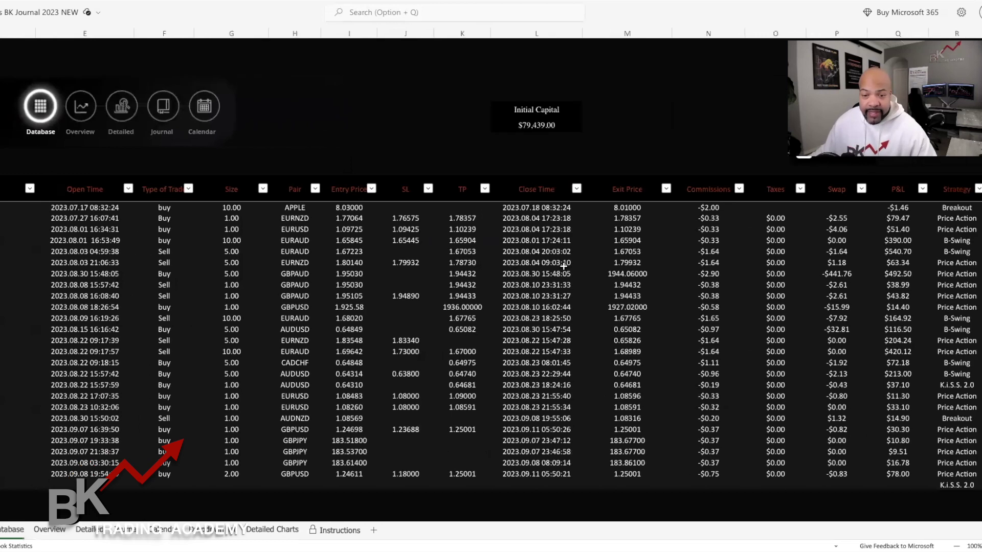
{"action": "scroll", "coordinate": [598, 243], "scroll_direction": "left", "scroll_amount": 6}
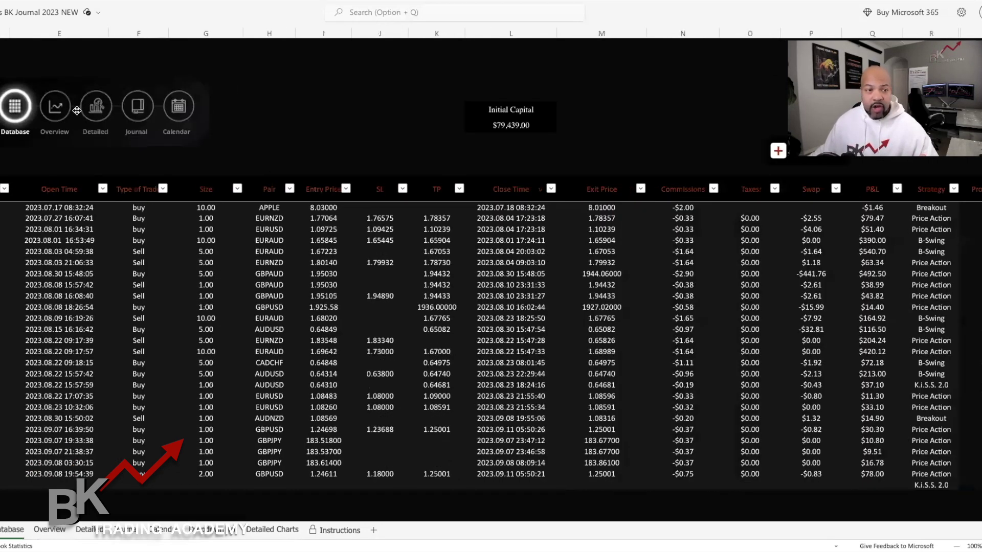
{"action": "left_click", "coordinate": [77, 110]}
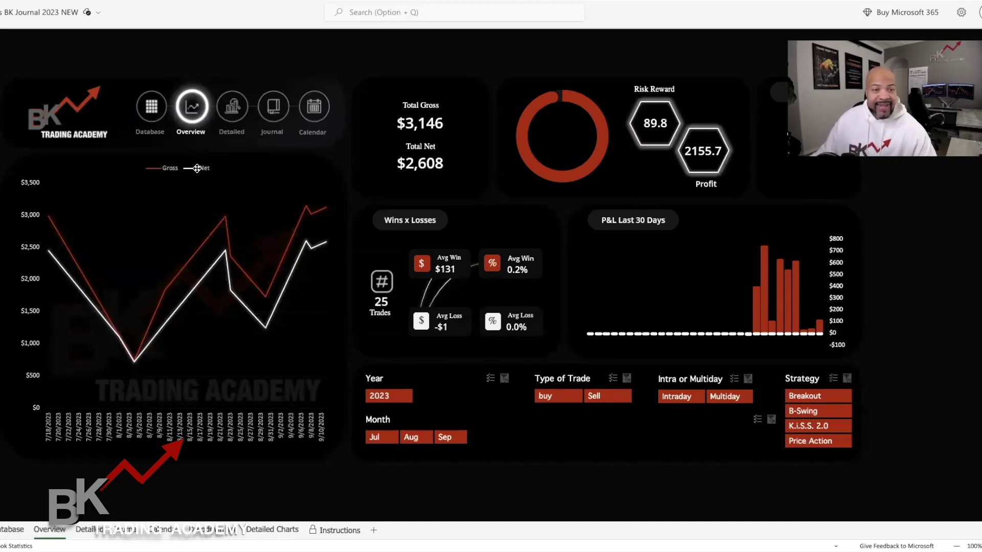
- Show the Detailed dashboard's 24 wins, 1 loss and $541 biggest win, selecting the Top/Bottom 5 charts
{"action": "left_click", "coordinate": [233, 109]}
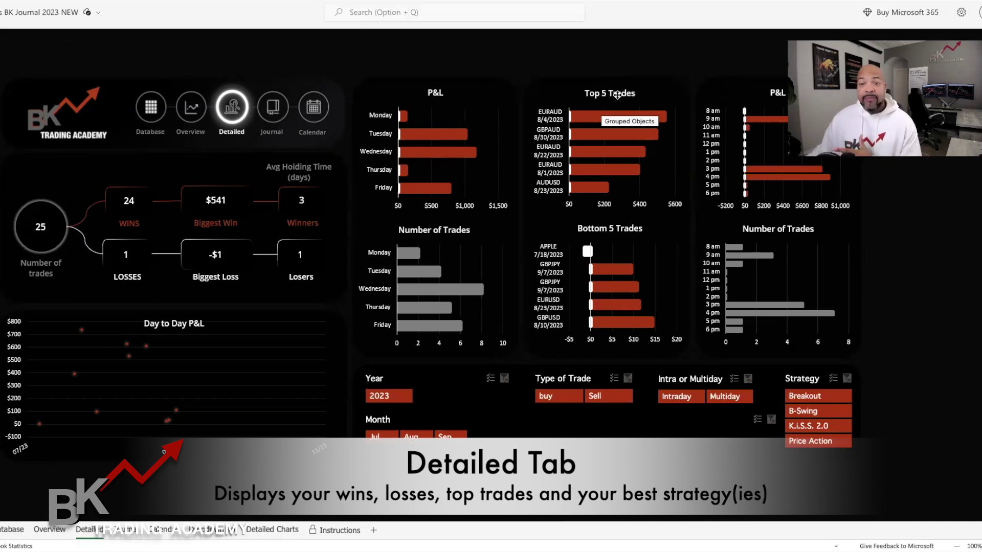
{"action": "left_click", "coordinate": [542, 123]}
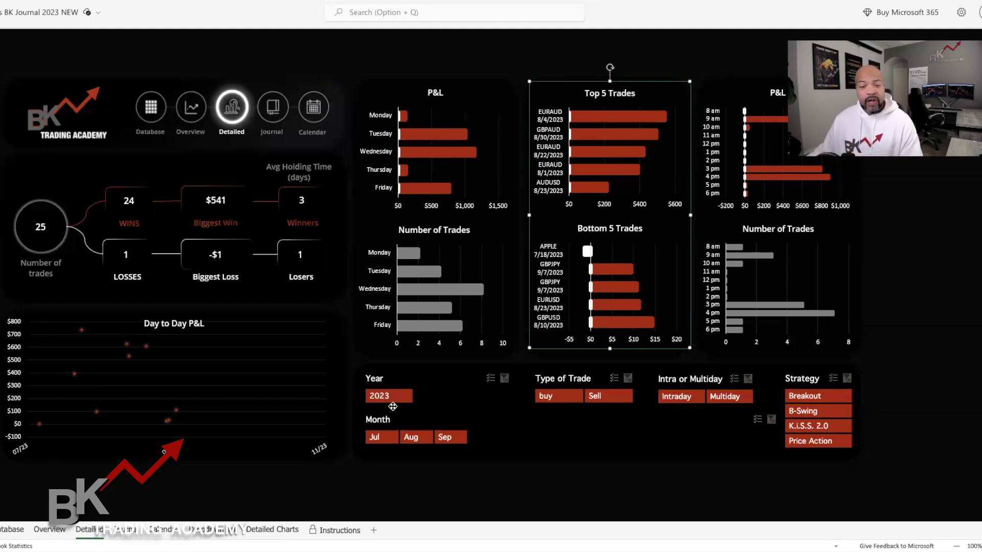
- Filter the dashboard to August, Price Action and Multiday, then clear the Strategy and Month slicers
{"action": "left_click", "coordinate": [415, 439]}
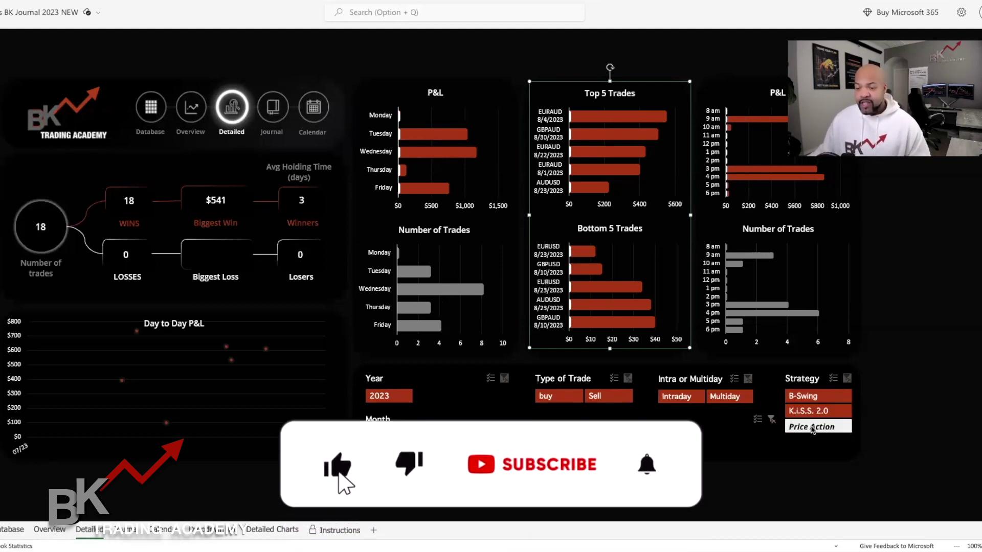
{"action": "left_click", "coordinate": [811, 427]}
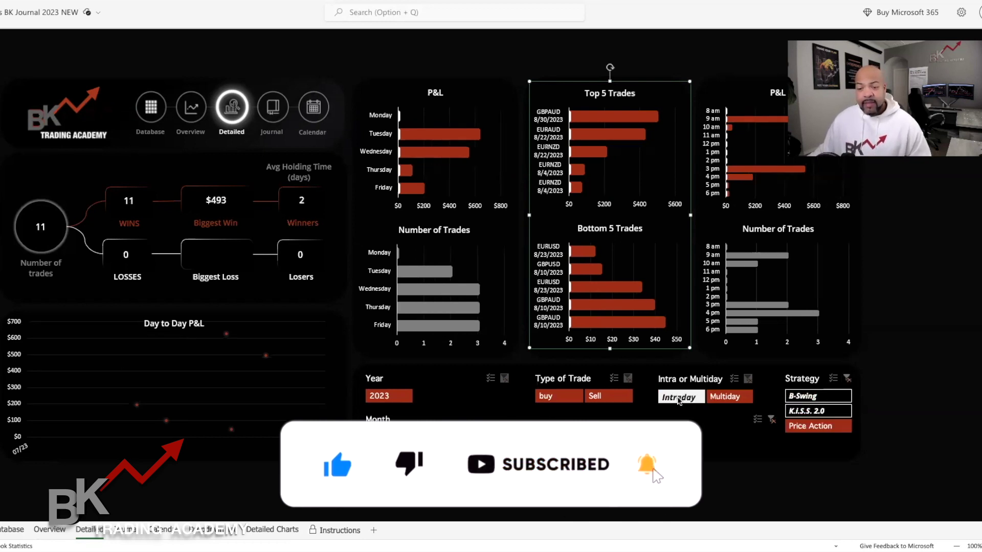
{"action": "left_click", "coordinate": [728, 399]}
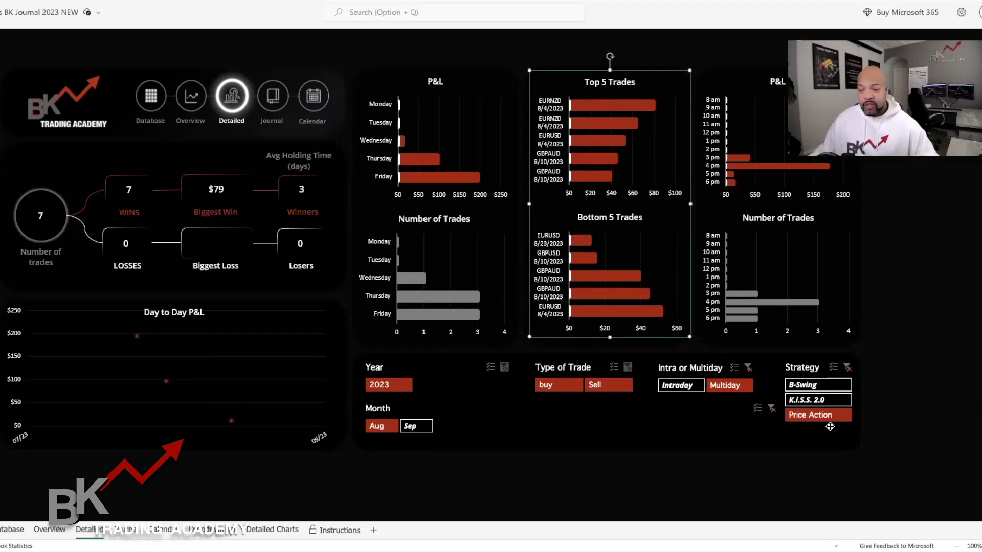
{"action": "left_click", "coordinate": [847, 368]}
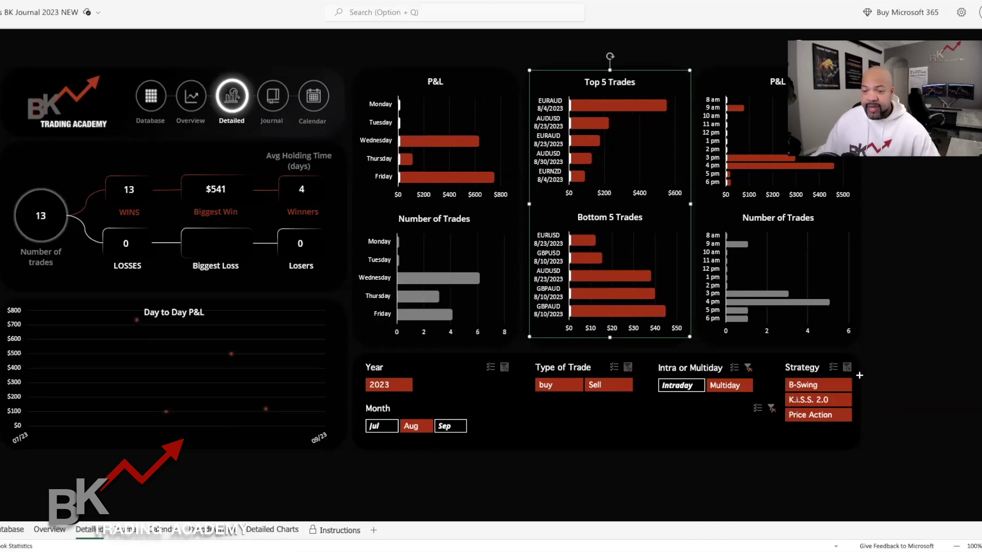
{"action": "left_click", "coordinate": [771, 409]}
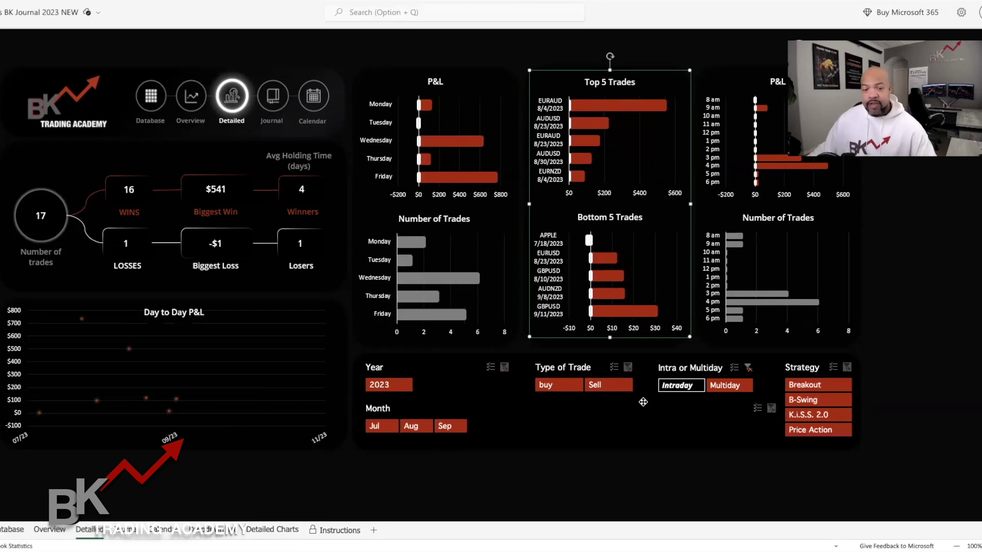
{"action": "left_click", "coordinate": [271, 104]}
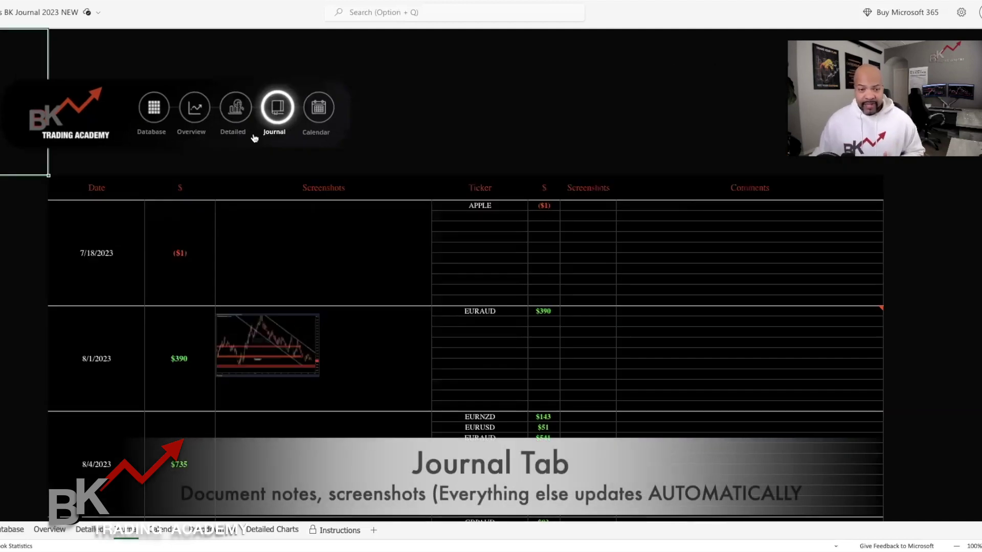
{"action": "scroll", "coordinate": [260, 291], "scroll_direction": "down", "scroll_amount": 1}
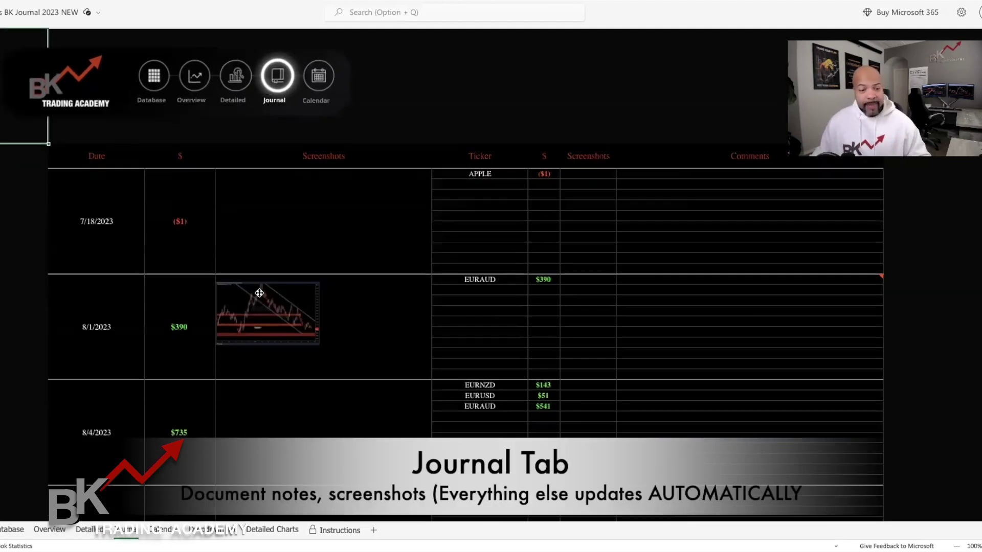
{"action": "scroll", "coordinate": [259, 291], "scroll_direction": "down", "scroll_amount": 5}
{"action": "scroll", "coordinate": [259, 292], "scroll_direction": "down", "scroll_amount": 5}
{"action": "scroll", "coordinate": [259, 291], "scroll_direction": "down", "scroll_amount": 3}
{"action": "scroll", "coordinate": [259, 292], "scroll_direction": "up", "scroll_amount": 10}
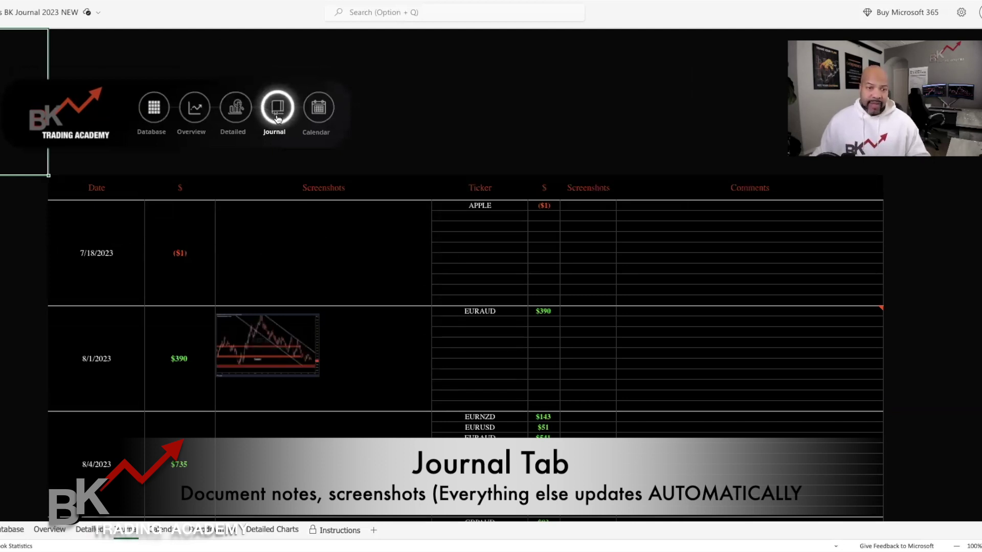
{"action": "scroll", "coordinate": [302, 322], "scroll_direction": "down", "scroll_amount": 3}
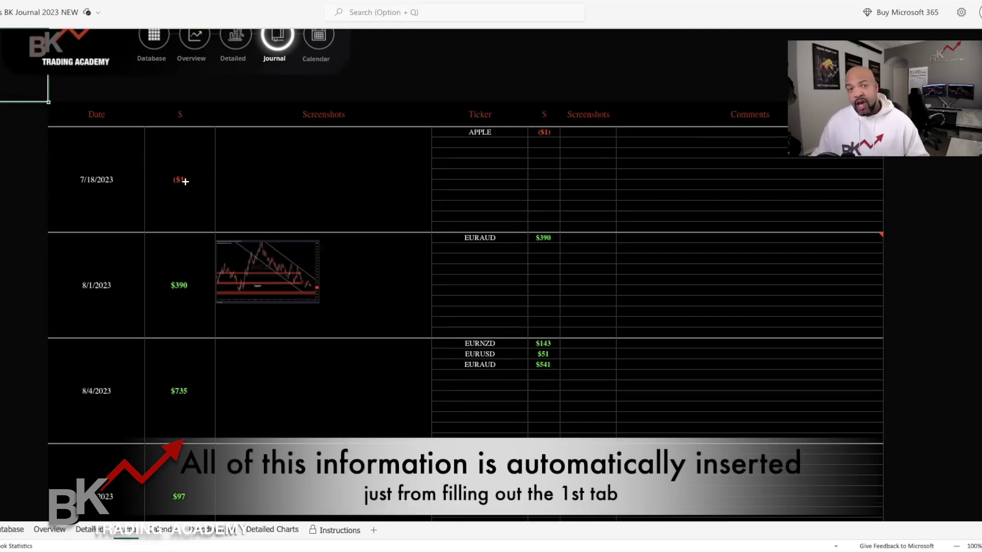
{"action": "scroll", "coordinate": [186, 183], "scroll_direction": "right", "scroll_amount": 1}
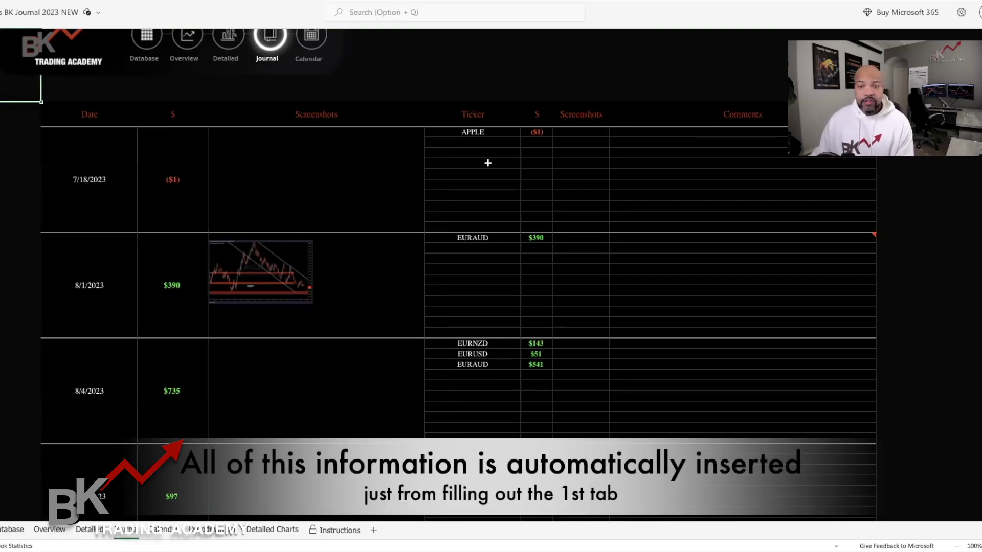
{"action": "scroll", "coordinate": [226, 278], "scroll_direction": "down", "scroll_amount": 2}
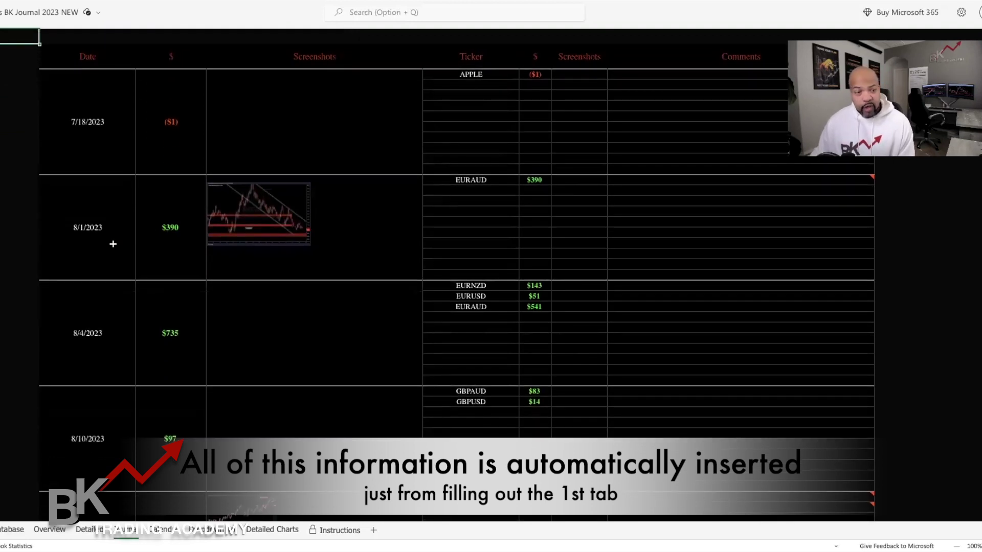
{"action": "scroll", "coordinate": [447, 213], "scroll_direction": "up", "scroll_amount": 1}
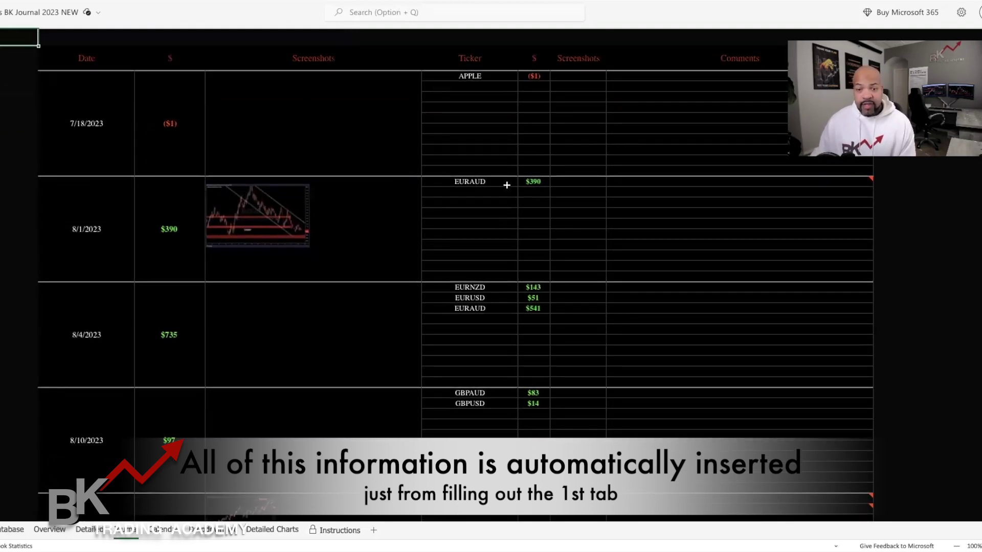
{"action": "scroll", "coordinate": [613, 186], "scroll_direction": "right", "scroll_amount": 3}
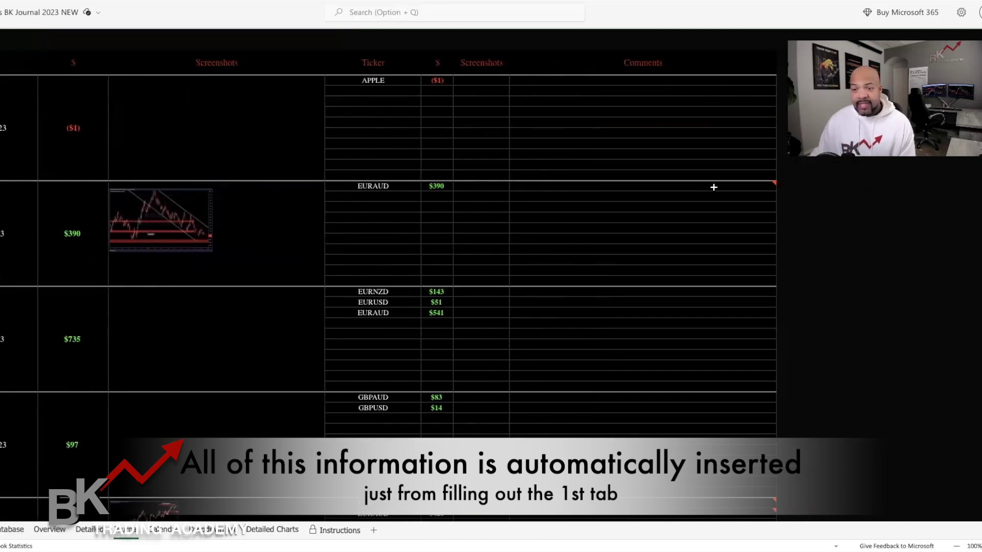
- Enter 'great trade' in the EURAUD Comments cell, then delete it
{"action": "left_click", "coordinate": [754, 187]}
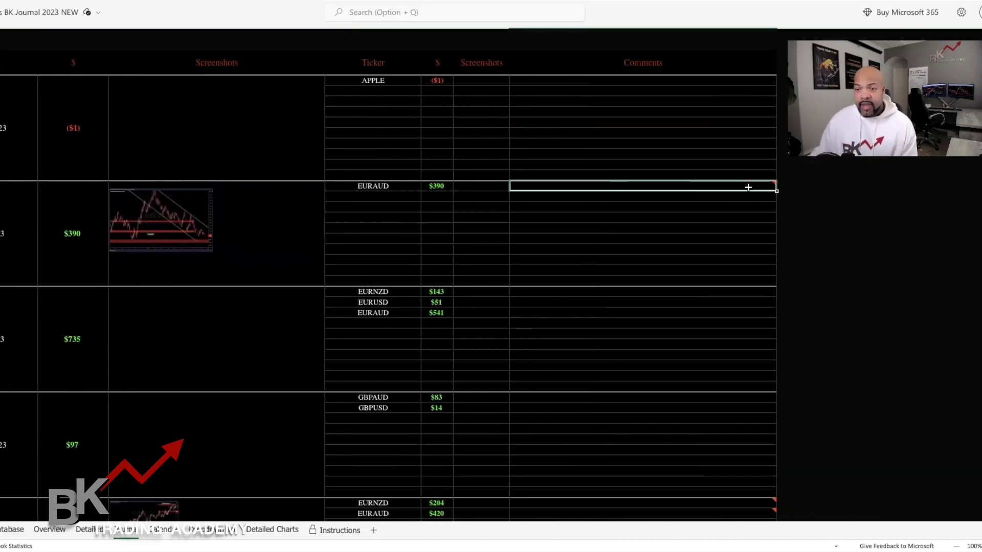
{"action": "double_click", "coordinate": [643, 186]}
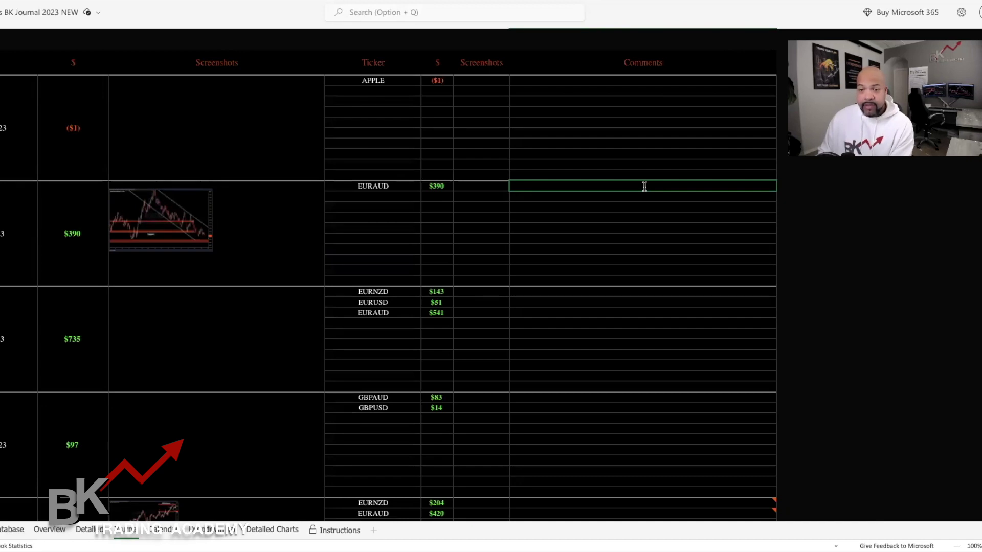
{"action": "type", "text": "great trade"}
{"action": "key", "text": "Tab"}
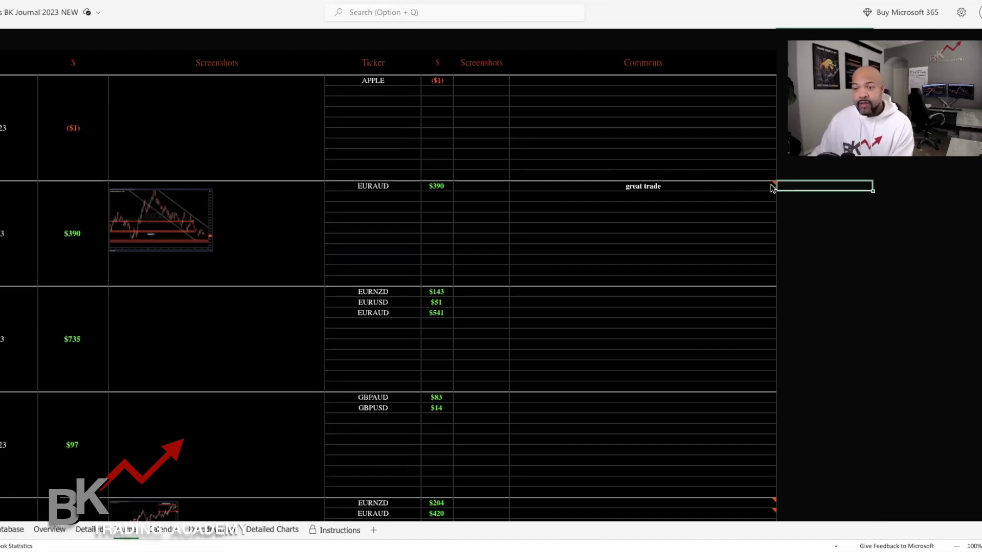
{"action": "left_click", "coordinate": [685, 185]}
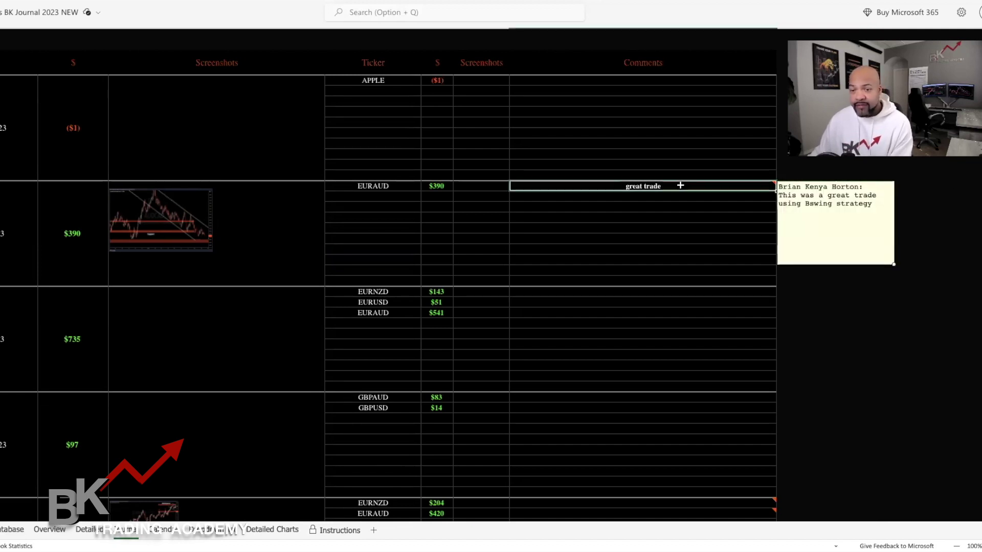
{"action": "key", "text": "Delete"}
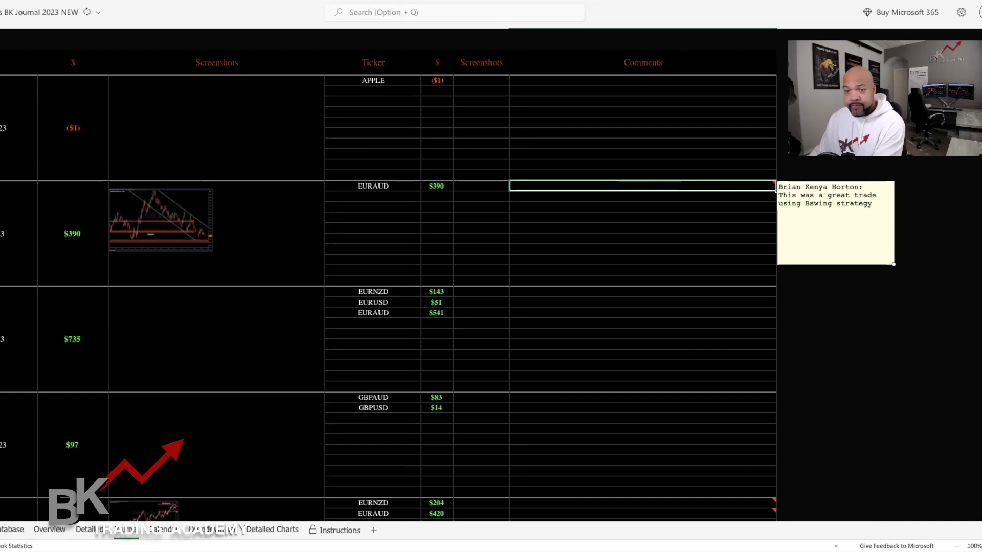
- Attach a note reading 'kdkdkdkkdknddbdbdbdbdbddb' to the EURAUD Comments cell and review it
{"action": "right_click", "coordinate": [685, 197]}
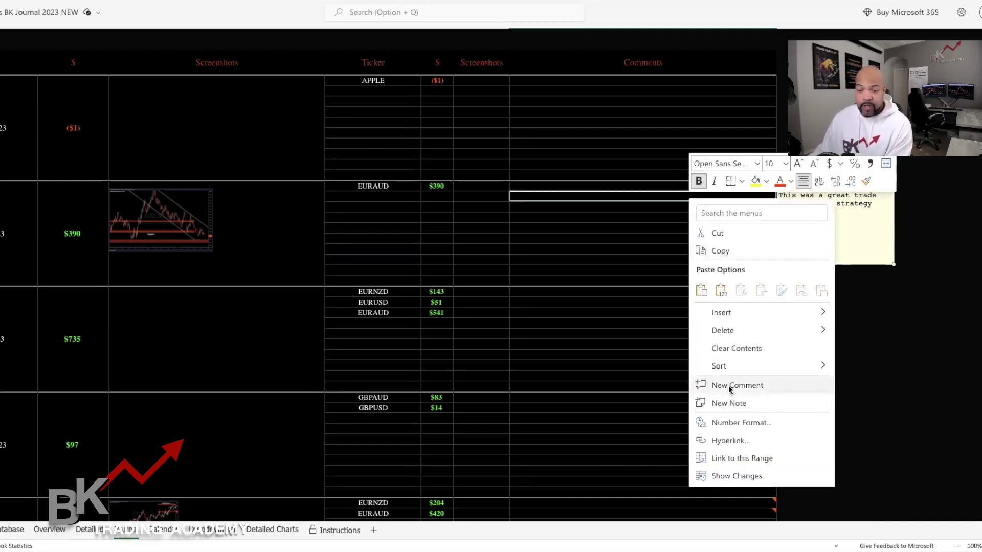
{"action": "left_click", "coordinate": [725, 403]}
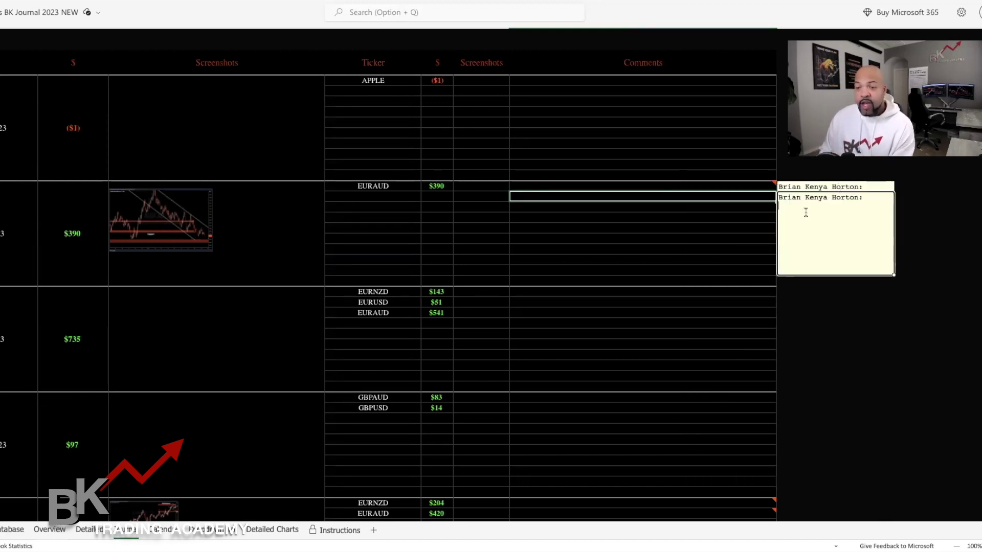
{"action": "type", "text": "kdkdkdkkdknddbdbdbdbdbddb"}
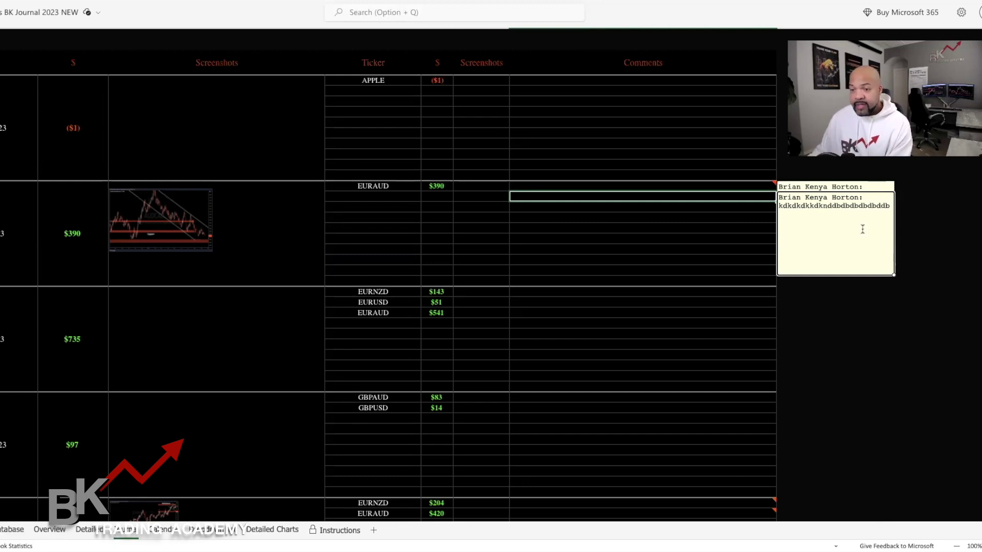
{"action": "left_click", "coordinate": [928, 219]}
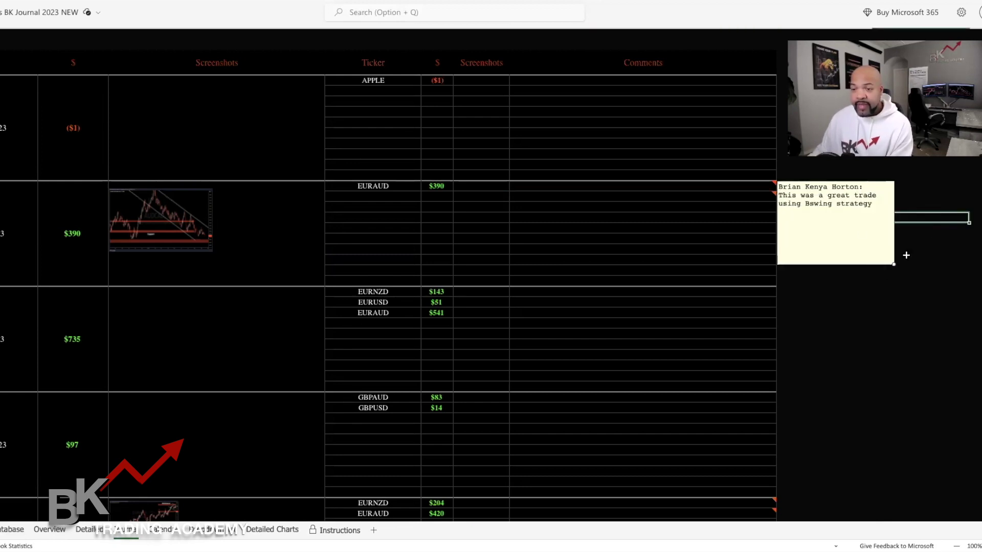
{"action": "left_click", "coordinate": [821, 304]}
{"action": "left_click", "coordinate": [757, 199]}
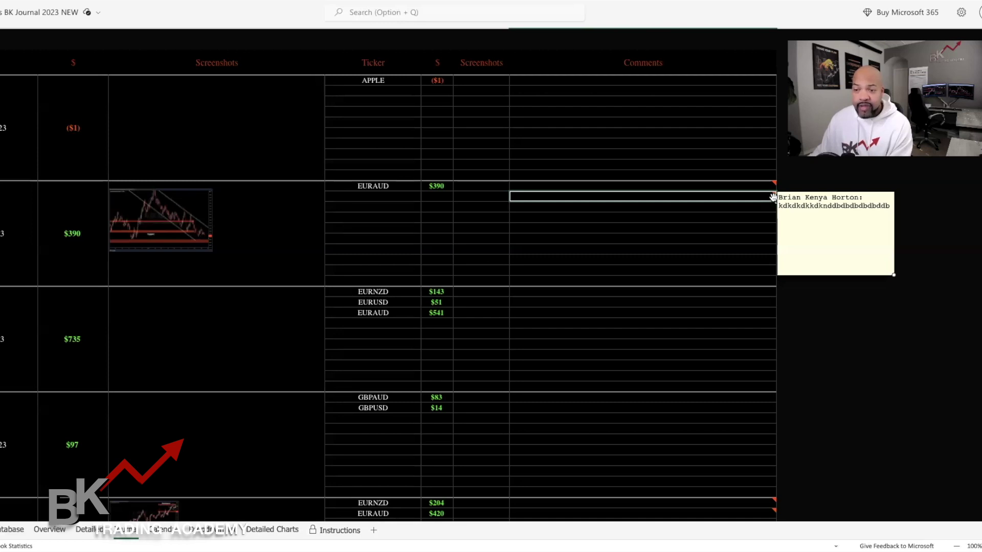
{"action": "left_click", "coordinate": [787, 214]}
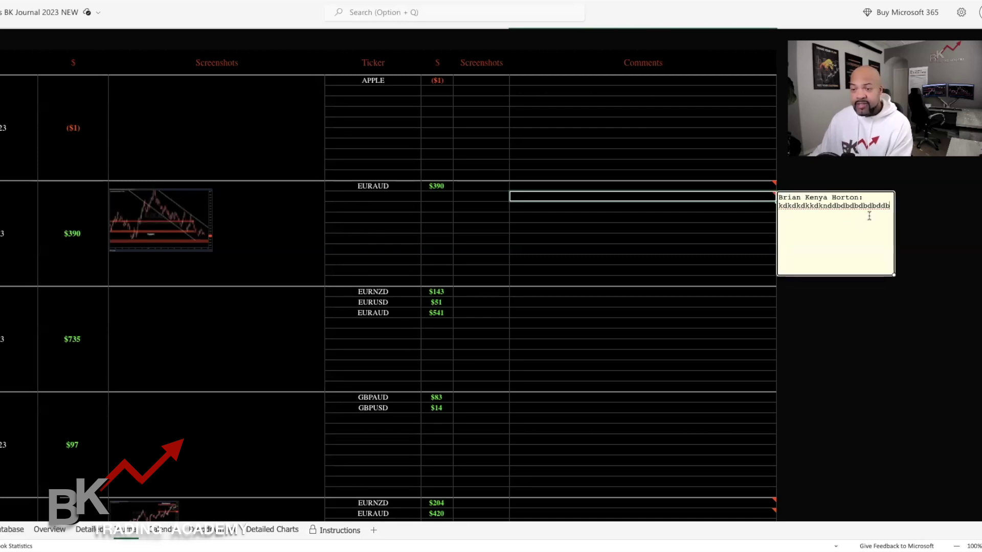
{"action": "left_click", "coordinate": [774, 185]}
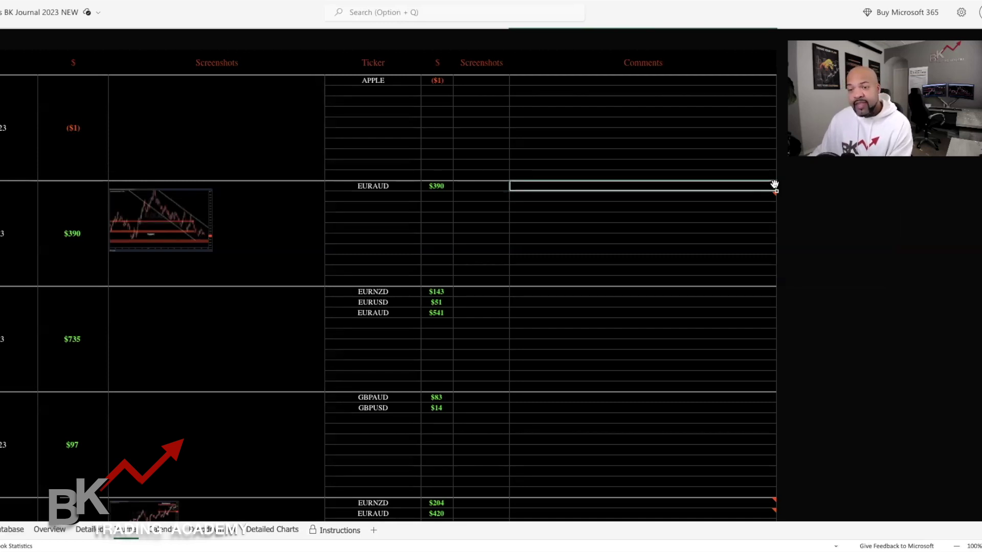
{"action": "scroll", "coordinate": [851, 383], "scroll_direction": "down", "scroll_amount": 1}
{"action": "scroll", "coordinate": [851, 383], "scroll_direction": "down", "scroll_amount": 5}
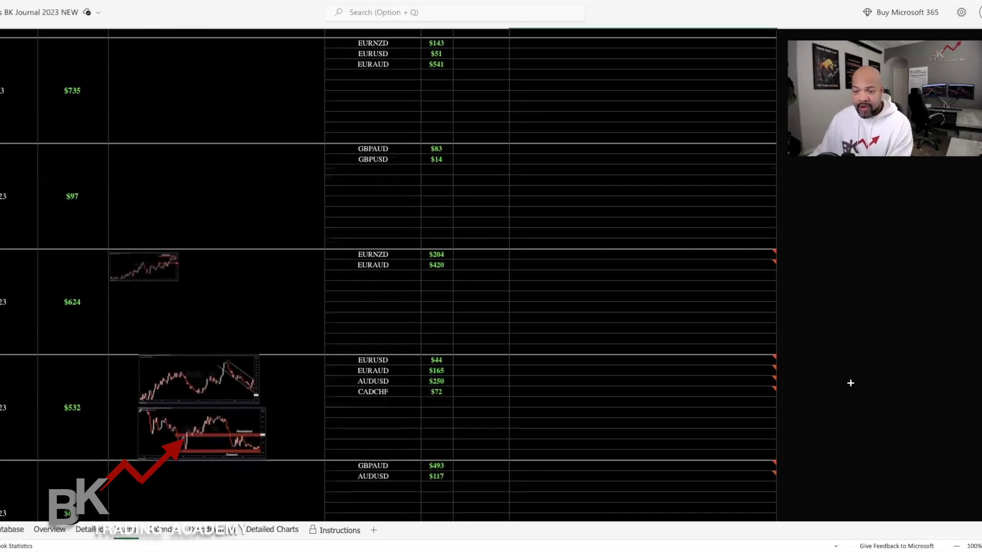
{"action": "scroll", "coordinate": [851, 382], "scroll_direction": "down", "scroll_amount": 2}
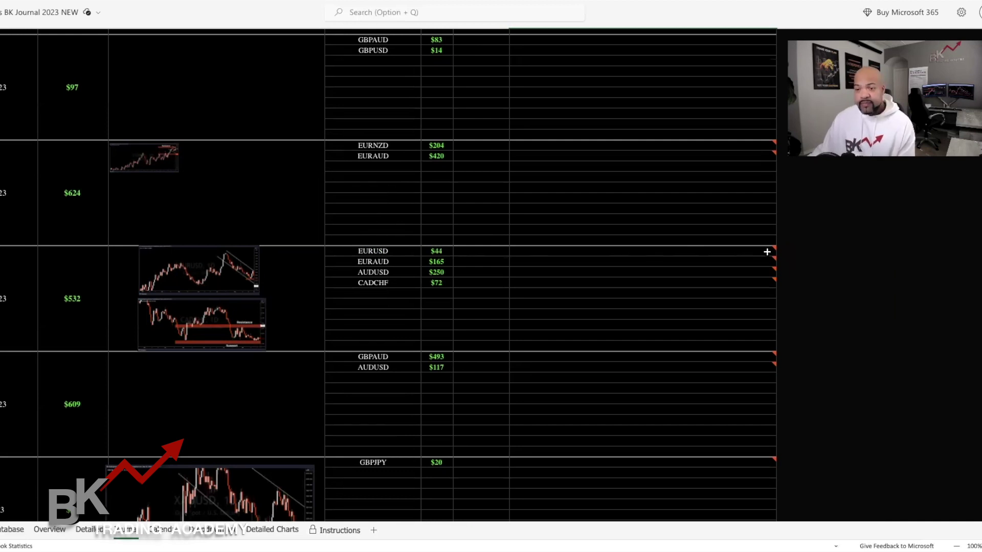
{"action": "mouse_move", "coordinate": [774, 358]}
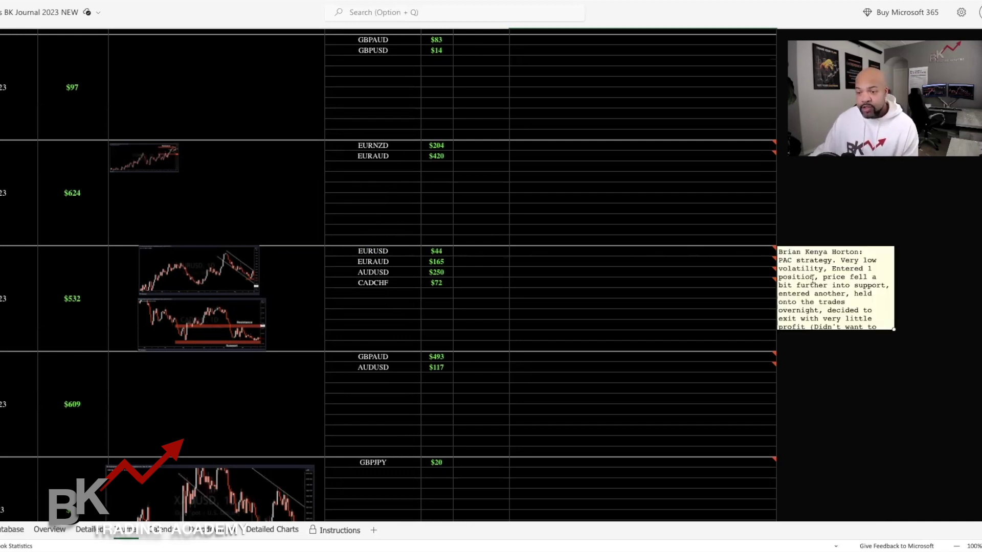
{"action": "scroll", "coordinate": [812, 279], "scroll_direction": "down", "scroll_amount": 3}
{"action": "scroll", "coordinate": [812, 279], "scroll_direction": "down", "scroll_amount": 2}
{"action": "scroll", "coordinate": [812, 279], "scroll_direction": "down", "scroll_amount": 3}
{"action": "scroll", "coordinate": [813, 278], "scroll_direction": "down", "scroll_amount": 2}
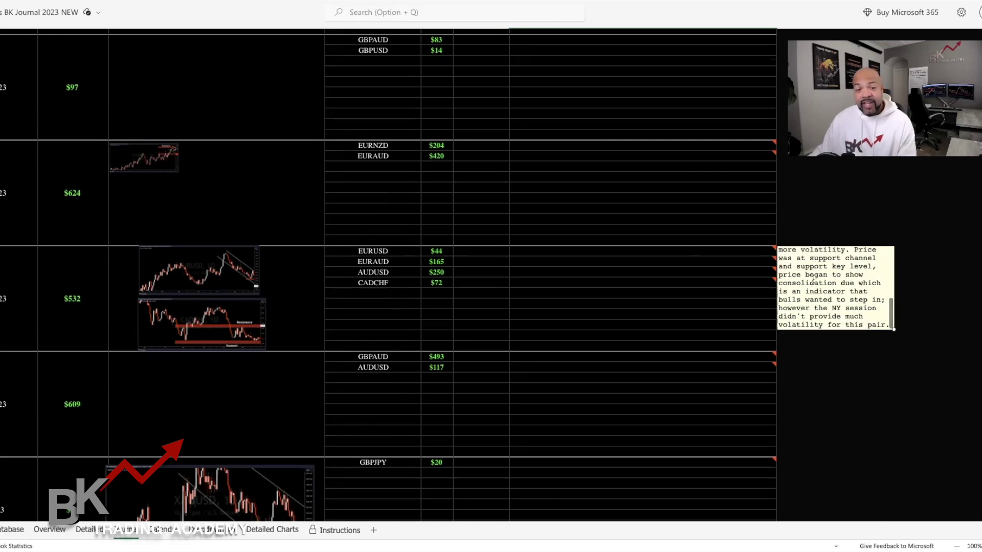
{"action": "scroll", "coordinate": [813, 279], "scroll_direction": "down", "scroll_amount": 1}
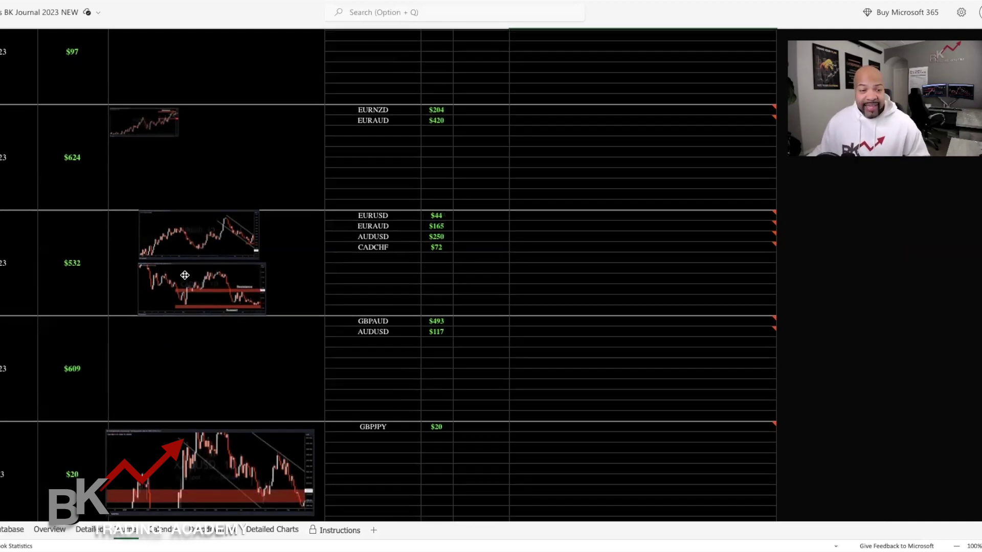
{"action": "left_click", "coordinate": [207, 242]}
{"action": "left_click_drag", "start_coordinate": [260, 258], "coordinate": [616, 406]}
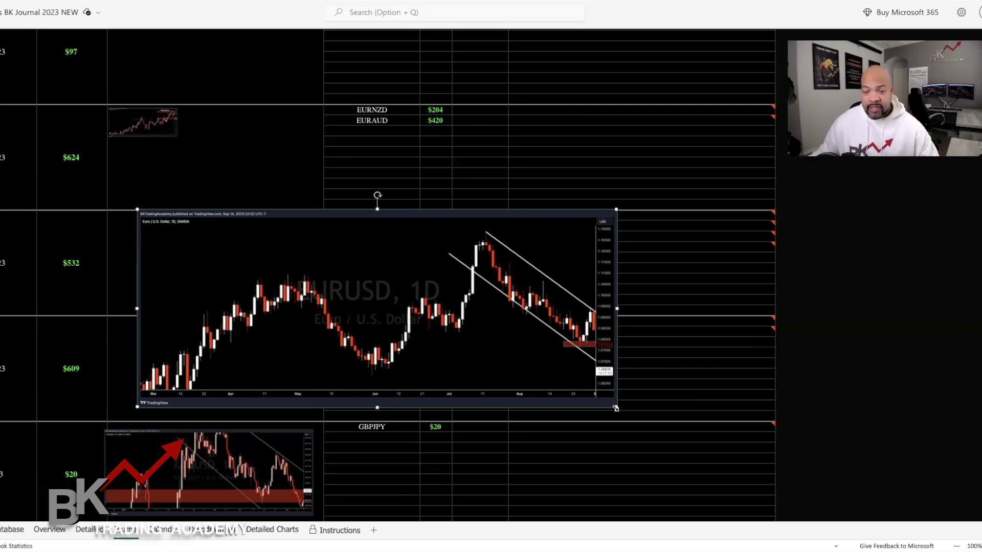
{"action": "left_click_drag", "start_coordinate": [616, 407], "coordinate": [246, 255]}
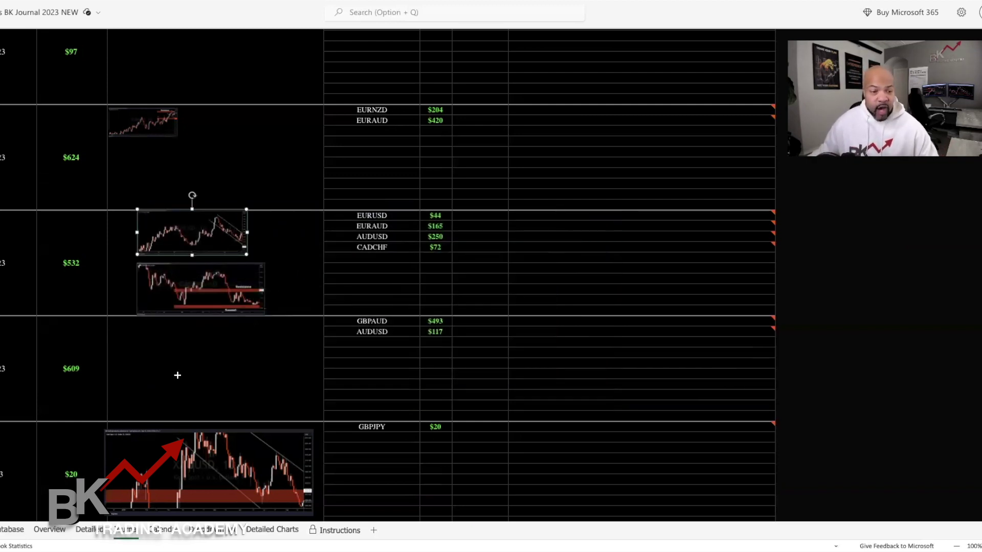
{"action": "scroll", "coordinate": [198, 354], "scroll_direction": "down", "scroll_amount": 2}
{"action": "left_click", "coordinate": [163, 332]}
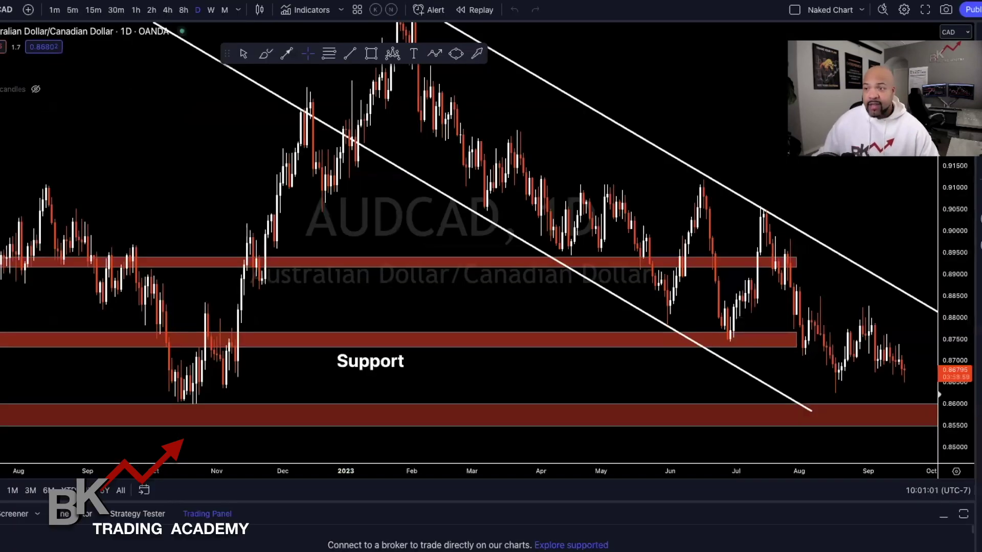
- Save the AUDCAD daily chart snapshot as a downloaded image
{"action": "left_click", "coordinate": [946, 9]}
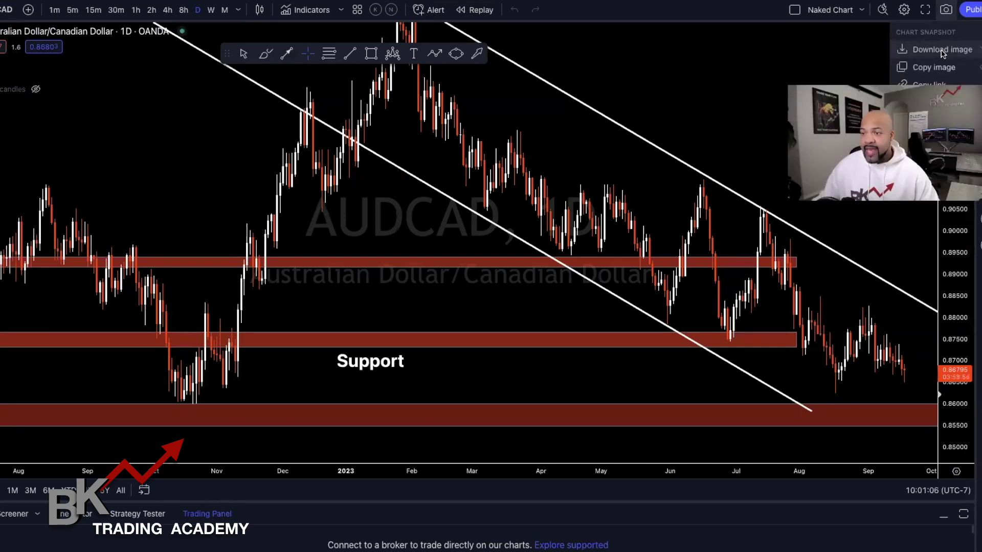
{"action": "left_click", "coordinate": [942, 52]}
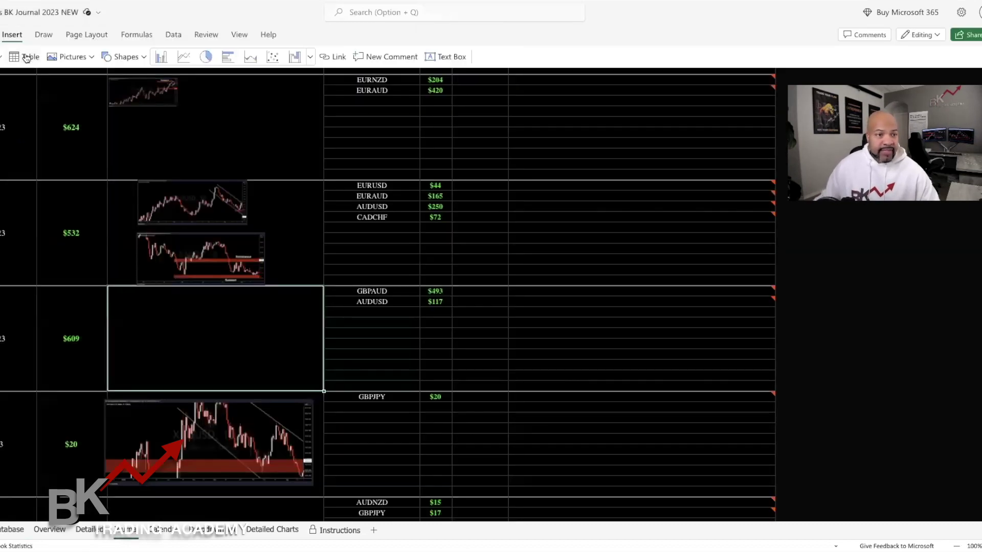
- Insert the downloaded AUDCAD chart PNG from the device and shrink it into the $609 row
{"action": "left_click", "coordinate": [88, 56]}
{"action": "left_click", "coordinate": [81, 96]}
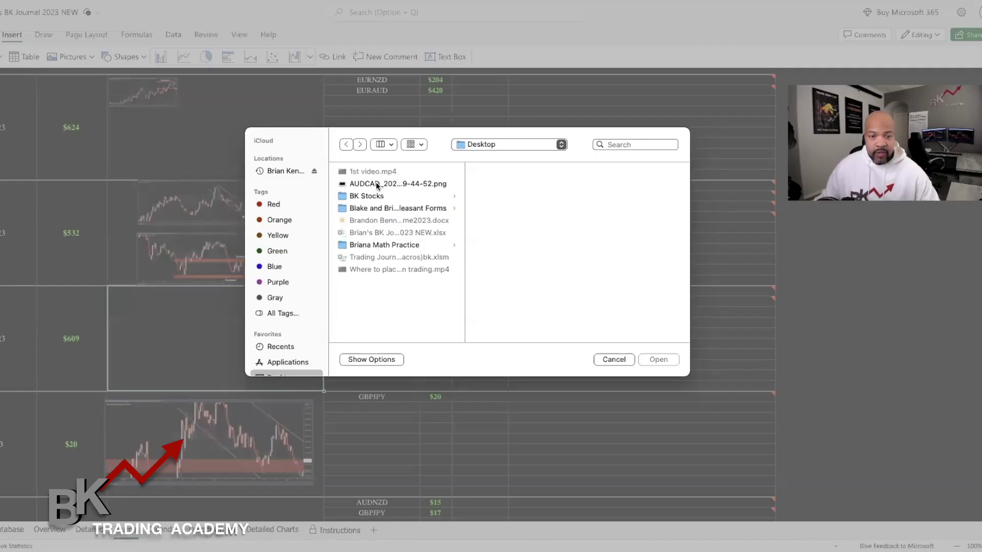
{"action": "double_click", "coordinate": [376, 183]}
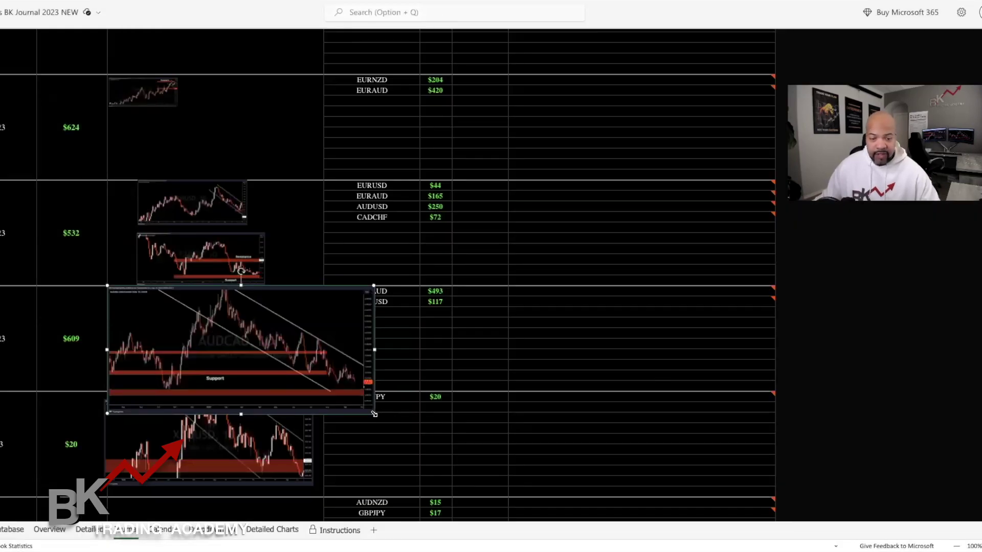
{"action": "left_click_drag", "start_coordinate": [374, 414], "coordinate": [176, 319]}
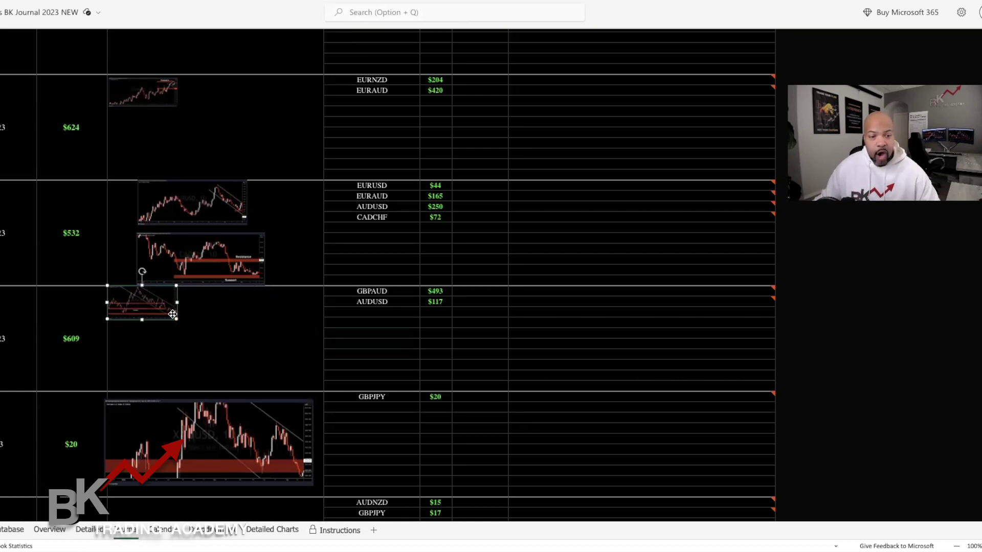
{"action": "left_click", "coordinate": [369, 290]}
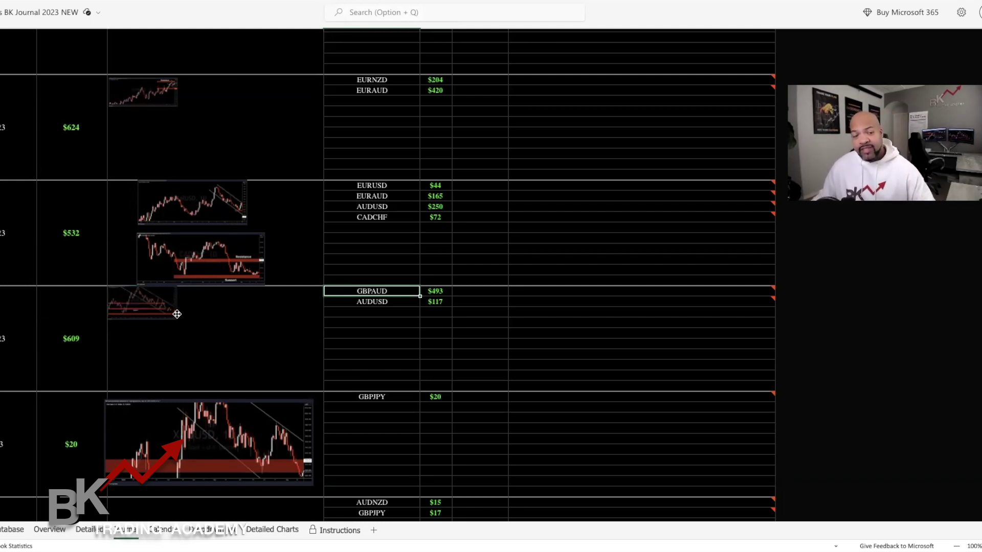
{"action": "left_click", "coordinate": [174, 314]}
{"action": "left_click_drag", "start_coordinate": [177, 321], "coordinate": [171, 318]}
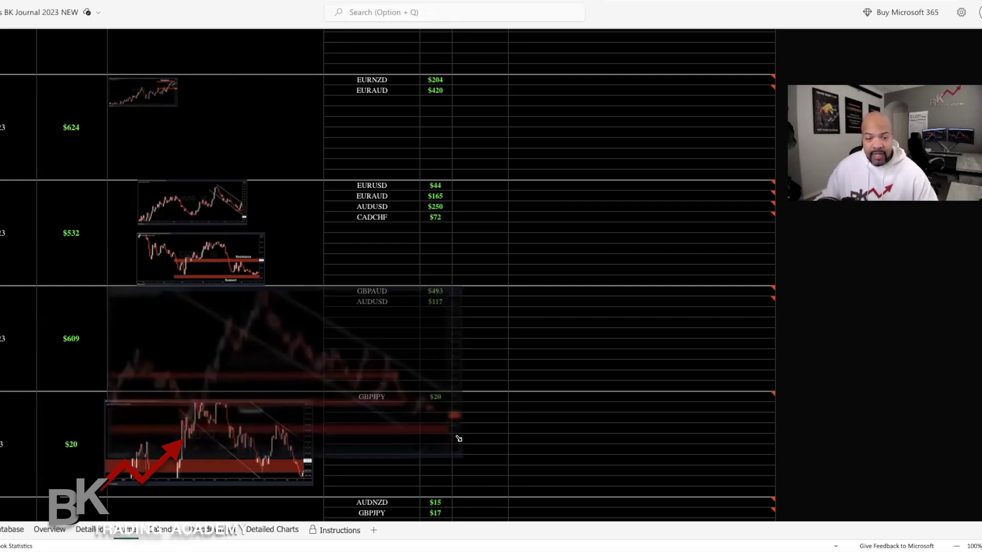
- Scroll the Calendar sheet, then check the first and a later trade's open times on Database
{"action": "scroll", "coordinate": [158, 295], "scroll_direction": "up", "scroll_amount": 10}
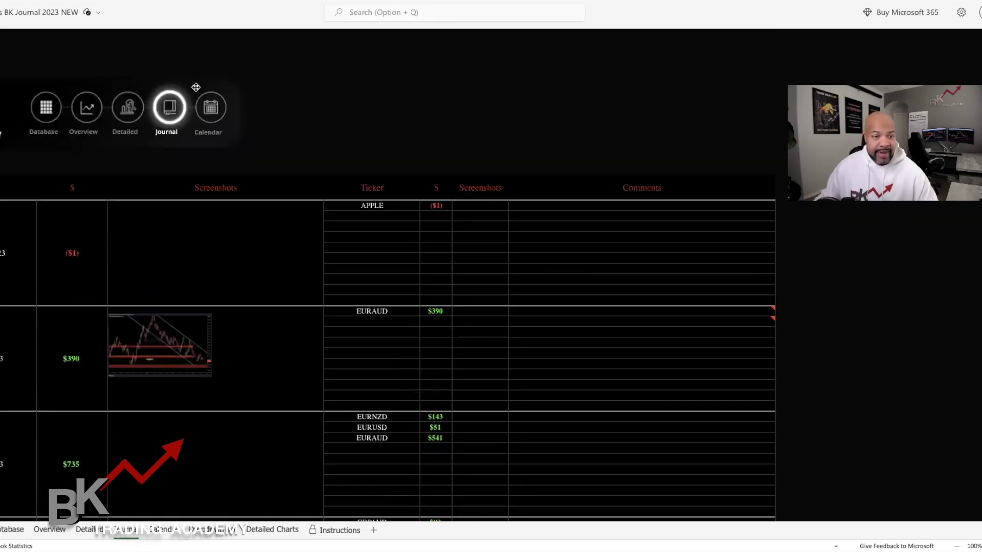
{"action": "left_click", "coordinate": [211, 108]}
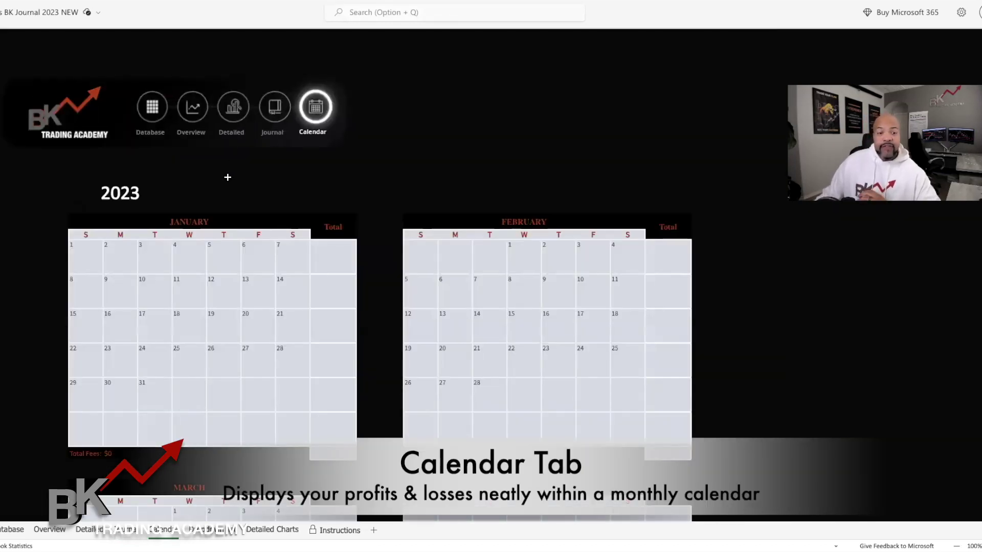
{"action": "scroll", "coordinate": [227, 173], "scroll_direction": "down", "scroll_amount": 1}
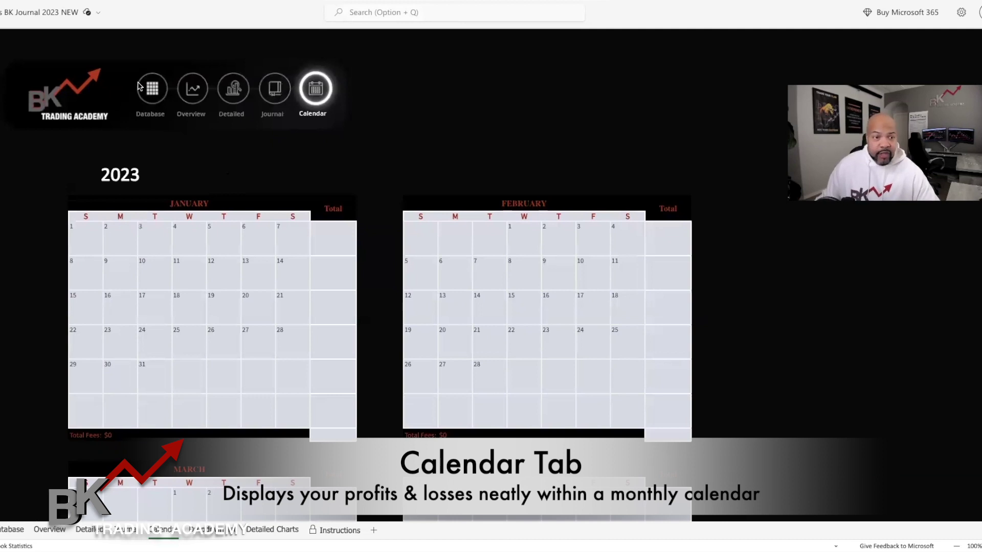
{"action": "left_click", "coordinate": [150, 92]}
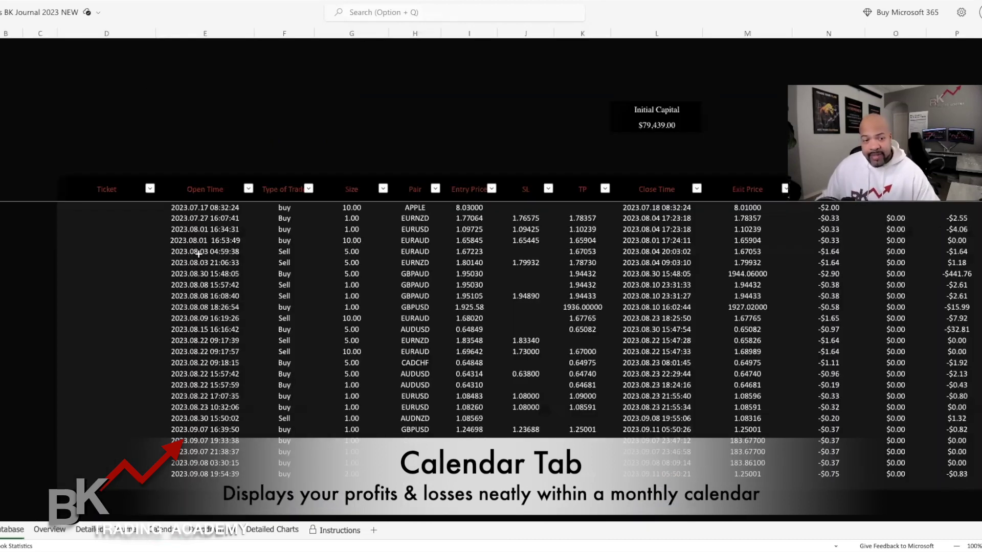
{"action": "left_click", "coordinate": [196, 208]}
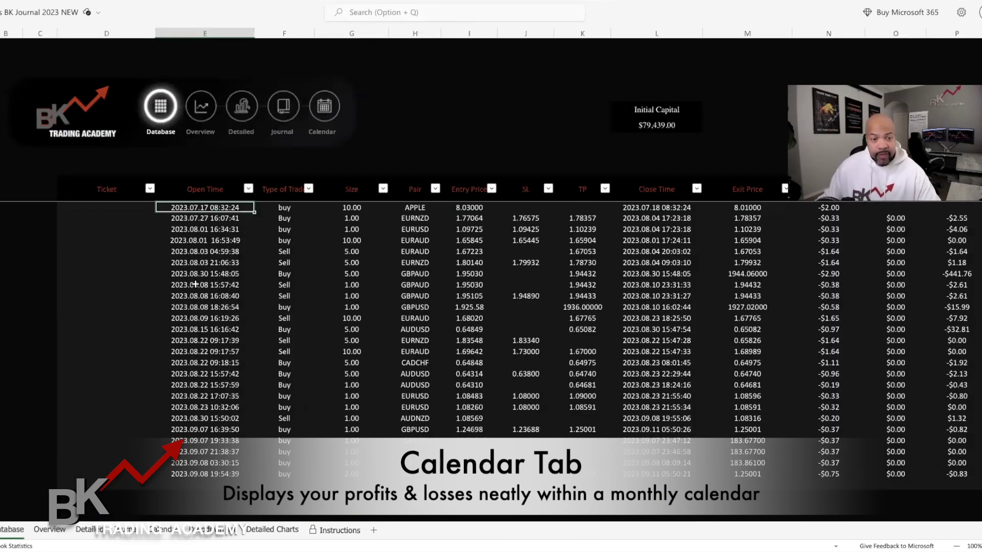
{"action": "left_click", "coordinate": [205, 451]}
- Scroll through the Calendar sheet's monthly results
{"action": "left_click", "coordinate": [323, 109]}
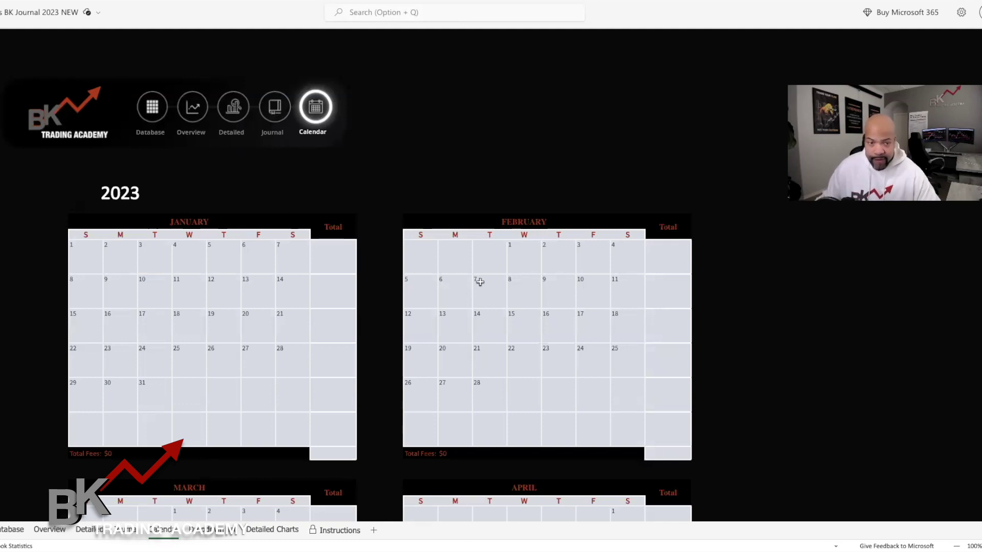
{"action": "scroll", "coordinate": [466, 291], "scroll_direction": "down", "scroll_amount": 3}
{"action": "scroll", "coordinate": [469, 294], "scroll_direction": "down", "scroll_amount": 5}
{"action": "scroll", "coordinate": [469, 294], "scroll_direction": "down", "scroll_amount": 5}
{"action": "scroll", "coordinate": [467, 291], "scroll_direction": "down", "scroll_amount": 4}
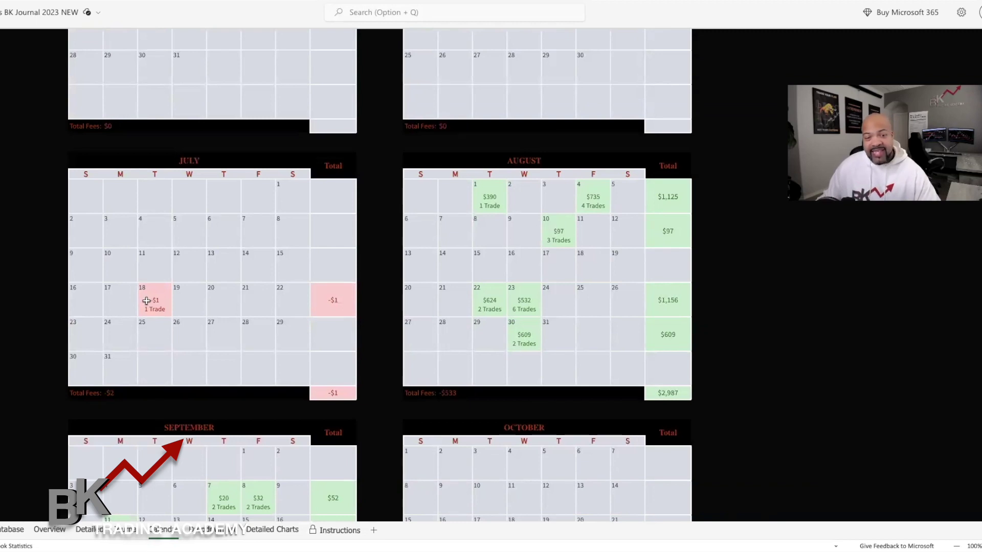
{"action": "scroll", "coordinate": [148, 303], "scroll_direction": "up", "scroll_amount": 1}
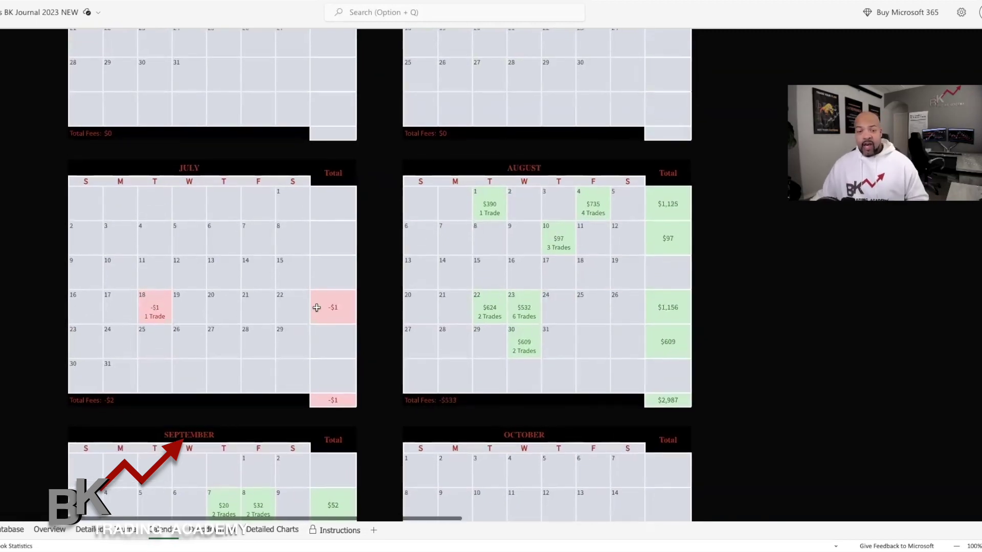
{"action": "scroll", "coordinate": [376, 278], "scroll_direction": "right", "scroll_amount": 1}
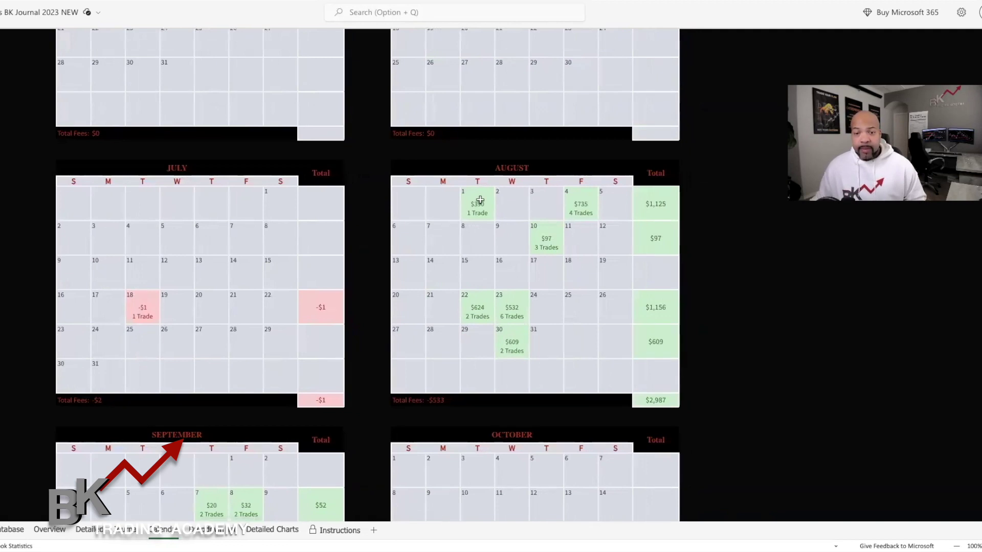
{"action": "scroll", "coordinate": [531, 215], "scroll_direction": "down", "scroll_amount": 1}
{"action": "scroll", "coordinate": [511, 219], "scroll_direction": "down", "scroll_amount": 2}
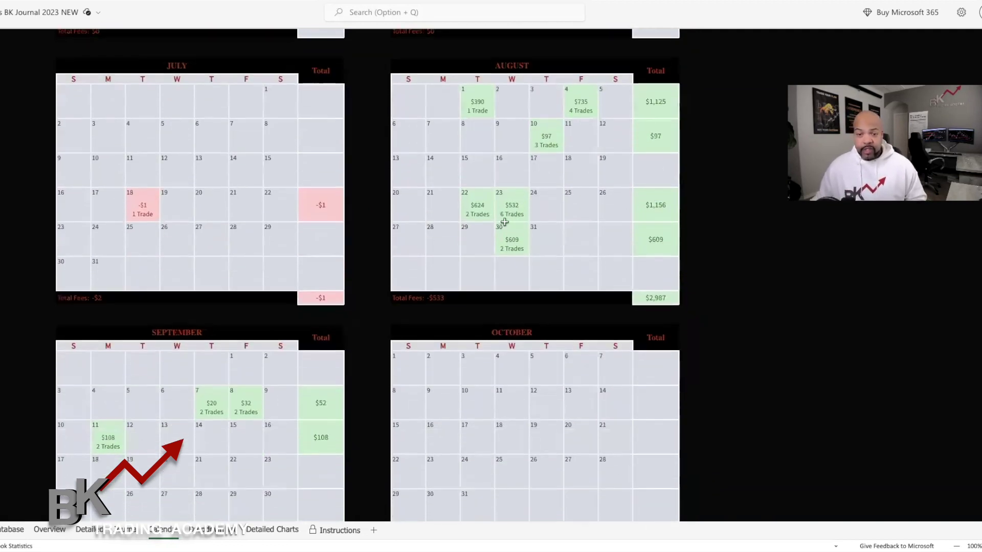
{"action": "scroll", "coordinate": [485, 256], "scroll_direction": "down", "scroll_amount": 2}
{"action": "scroll", "coordinate": [469, 279], "scroll_direction": "down", "scroll_amount": 2}
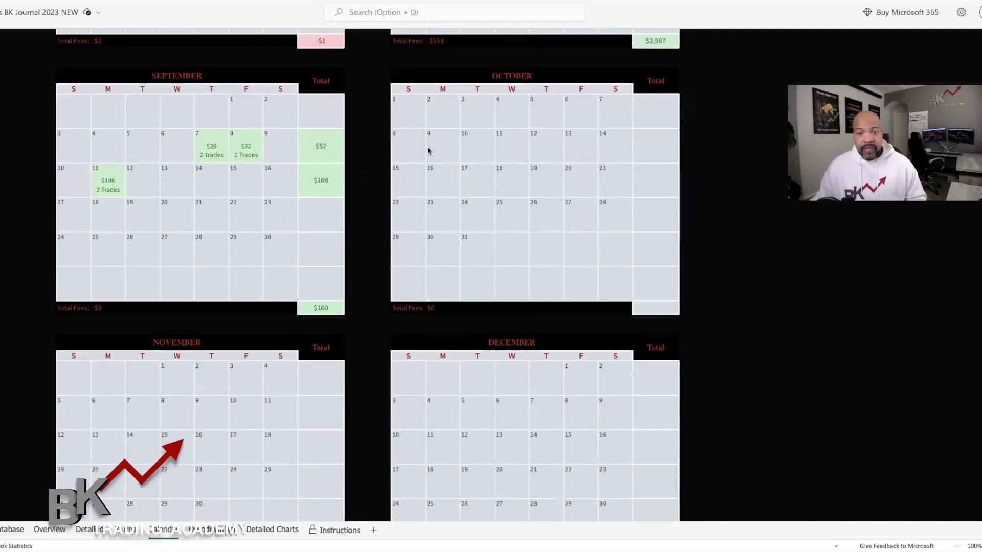
{"action": "scroll", "coordinate": [281, 145], "scroll_direction": "up", "scroll_amount": 5}
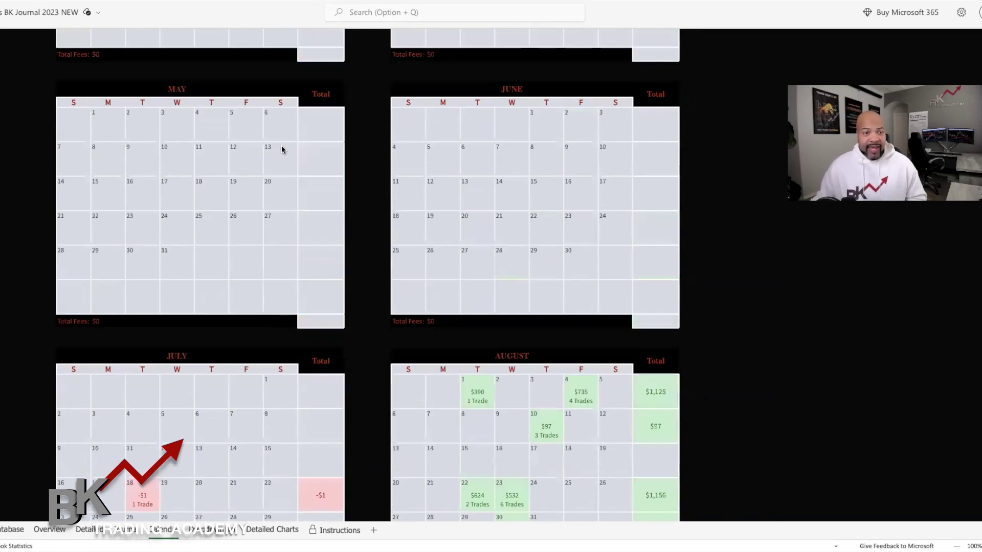
{"action": "scroll", "coordinate": [204, 128], "scroll_direction": "up", "scroll_amount": 5}
- Go through Database to the Journal sheet and scroll its daily totals with chart thumbnails
{"action": "left_click", "coordinate": [134, 110]}
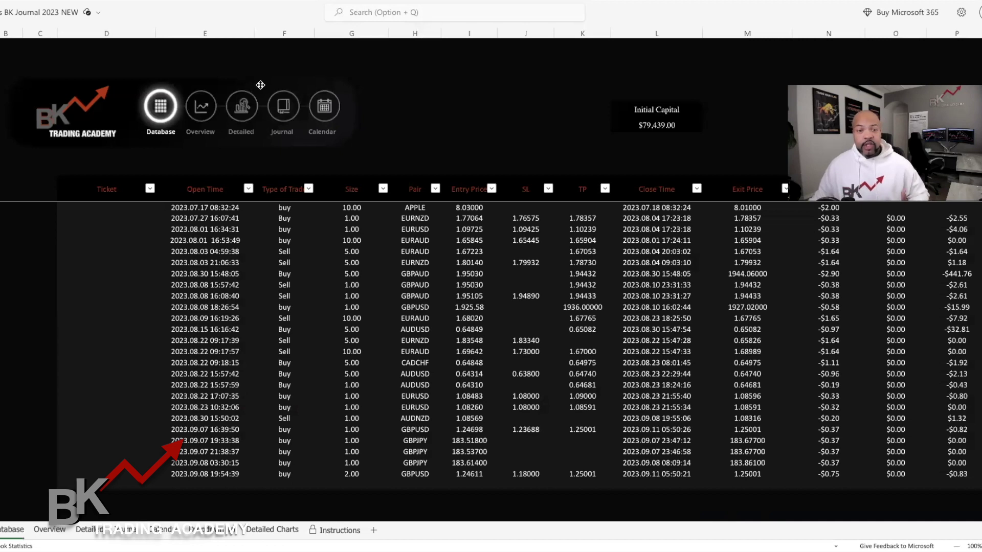
{"action": "left_click", "coordinate": [282, 107]}
{"action": "scroll", "coordinate": [346, 274], "scroll_direction": "down", "scroll_amount": 3}
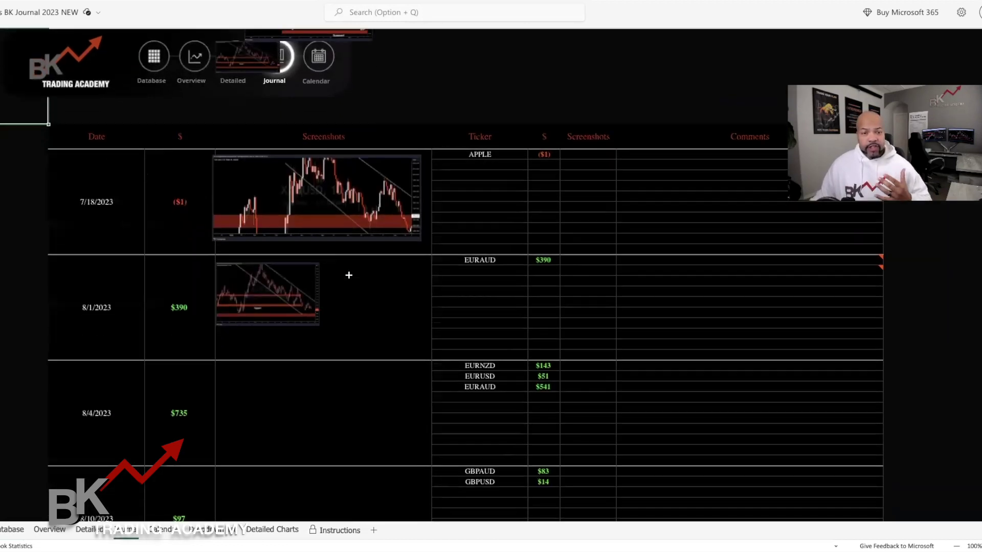
- Review the Journal's 8/4 row: screenshot area, EURNZD ticker and $143 profit cells
{"action": "scroll", "coordinate": [346, 274], "scroll_direction": "down", "scroll_amount": 2}
{"action": "scroll", "coordinate": [346, 274], "scroll_direction": "down", "scroll_amount": 5}
{"action": "left_click", "coordinate": [234, 144]}
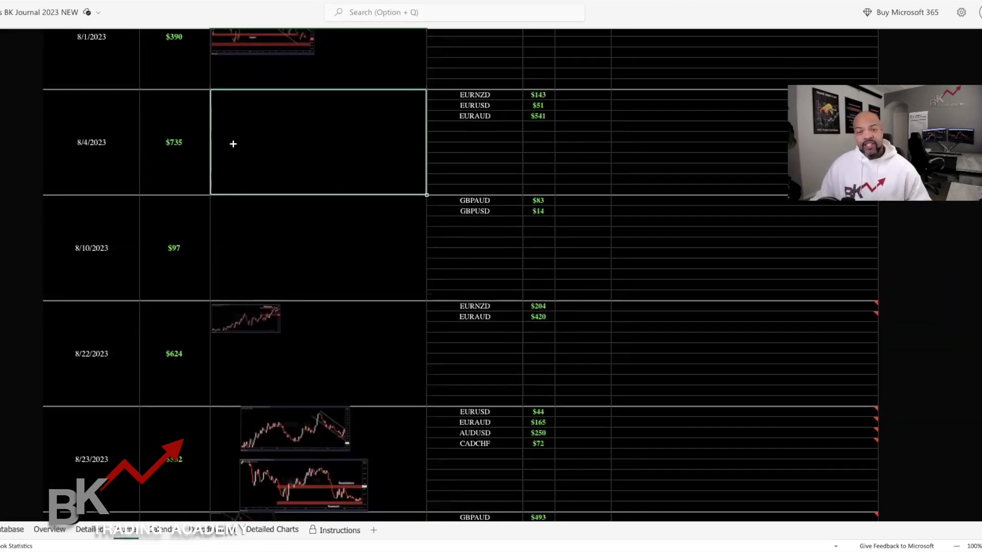
{"action": "left_click", "coordinate": [469, 96]}
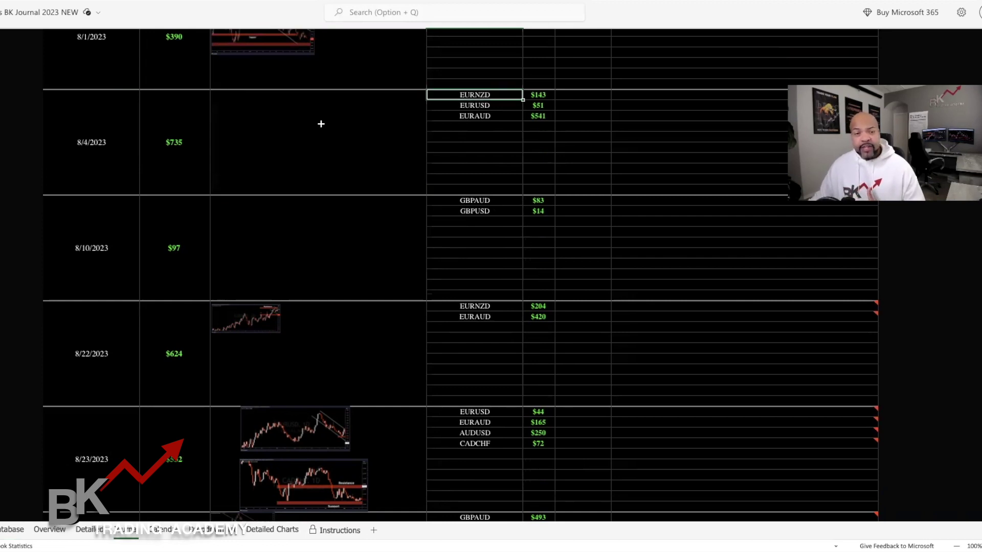
{"action": "left_click", "coordinate": [302, 138]}
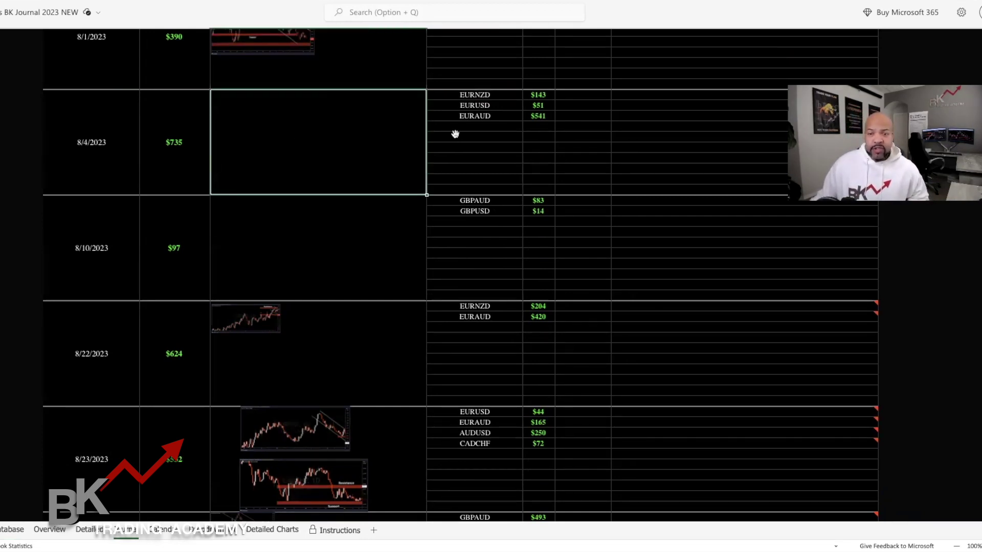
{"action": "left_click", "coordinate": [539, 97]}
- Add a new note reading 't' to the 8/4 comments cell
{"action": "scroll", "coordinate": [640, 103], "scroll_direction": "right", "scroll_amount": 5}
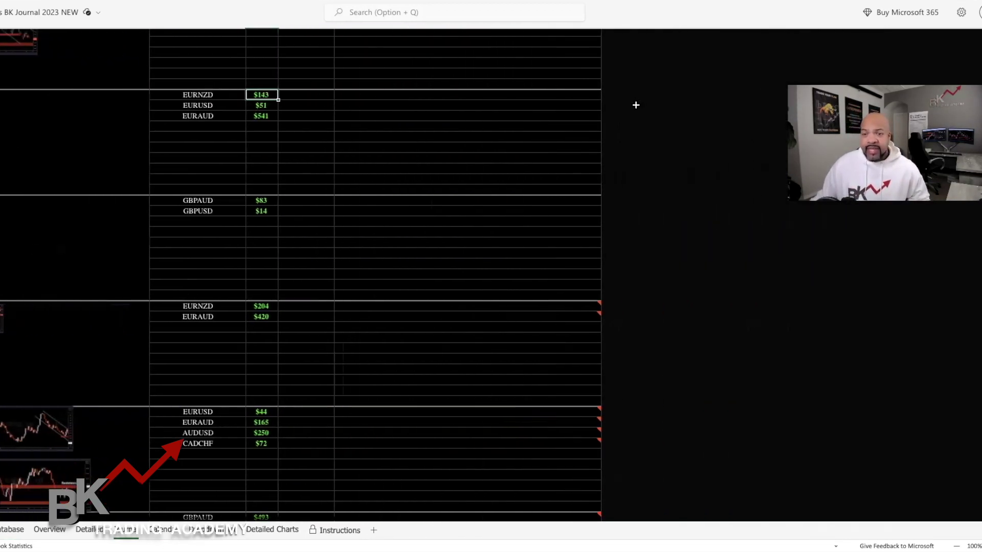
{"action": "right_click", "coordinate": [567, 96]}
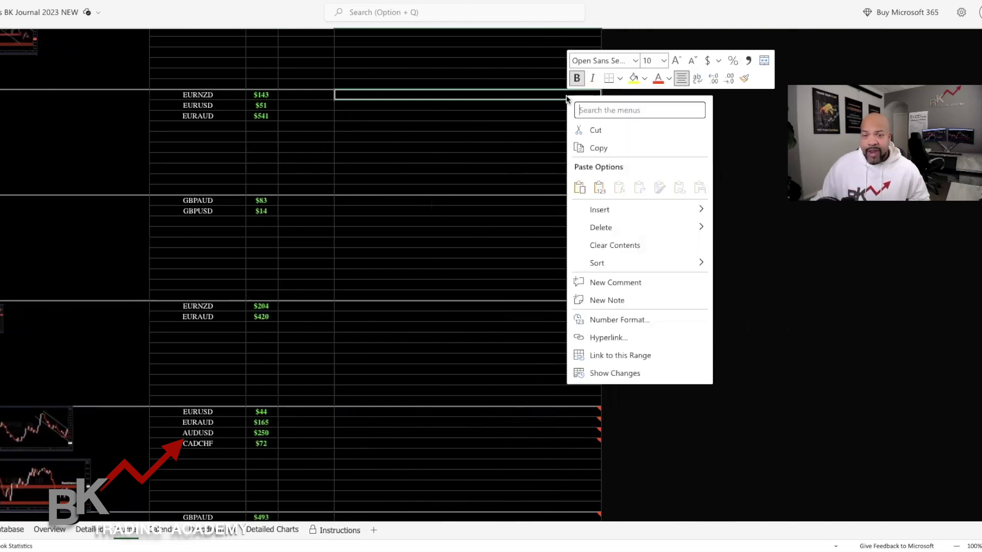
{"action": "left_click", "coordinate": [606, 299]}
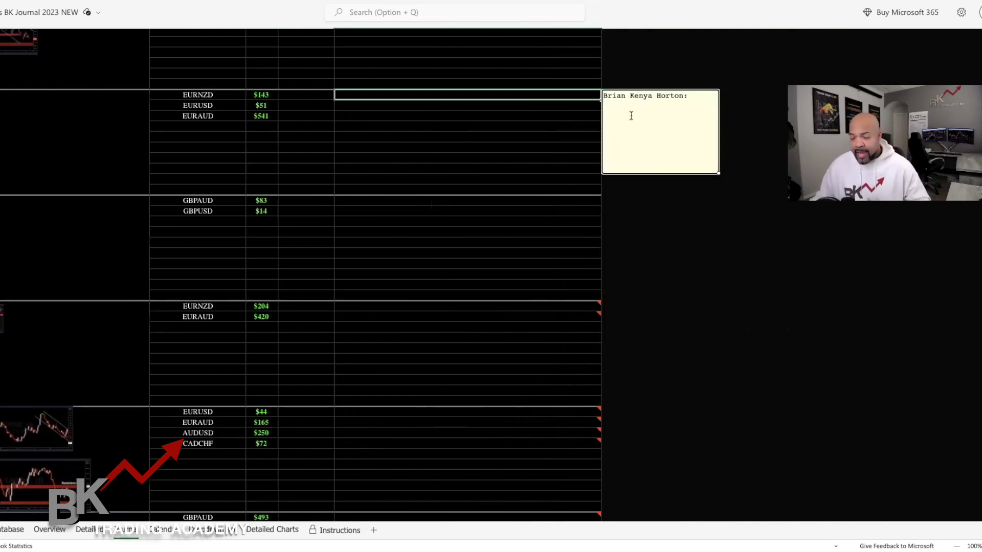
{"action": "type", "text": "t"}
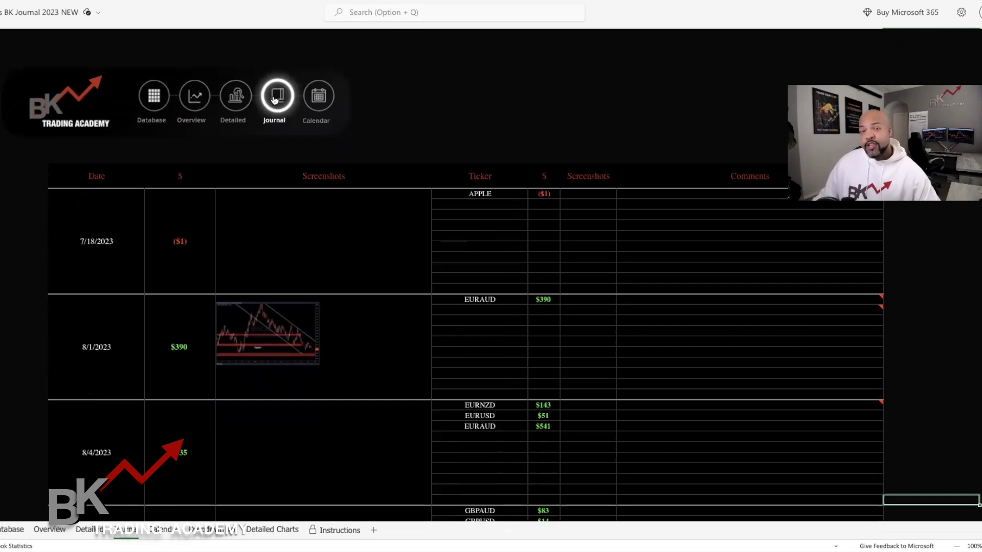
- Return to the Database sheet and scroll through its recorded trades
{"action": "left_click", "coordinate": [148, 100]}
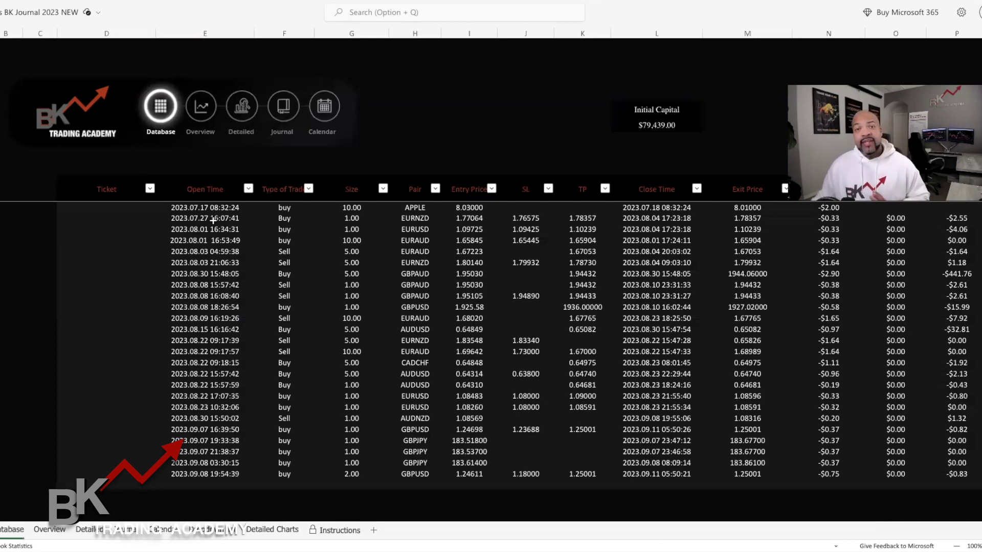
{"action": "scroll", "coordinate": [218, 233], "scroll_direction": "down", "scroll_amount": 5}
{"action": "scroll", "coordinate": [217, 233], "scroll_direction": "down", "scroll_amount": 2}
{"action": "scroll", "coordinate": [219, 233], "scroll_direction": "up", "scroll_amount": 3}
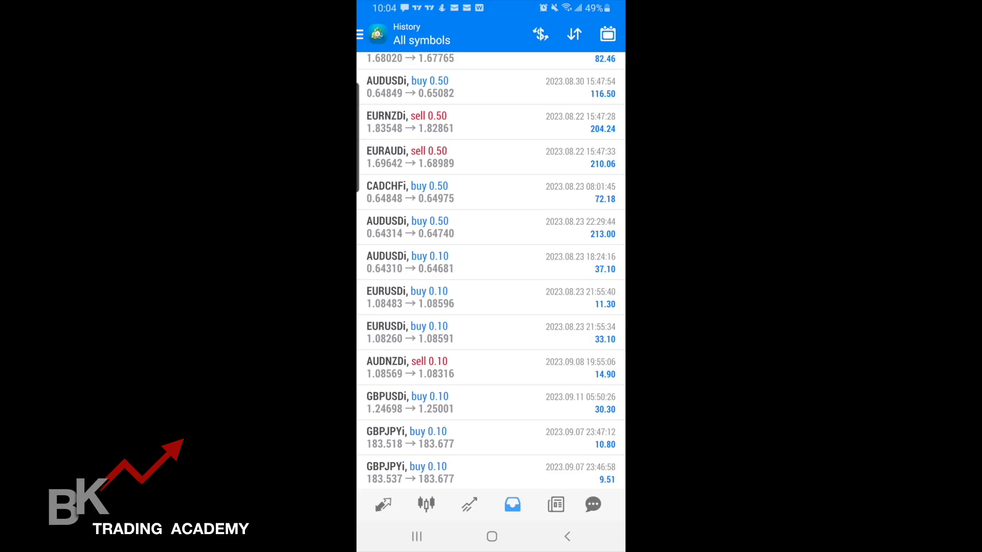
- Expand the AUDUSDi 0.50-lot buy to reveal its -2.13 swap and -0.96 commission
{"action": "left_click", "coordinate": [491, 227]}
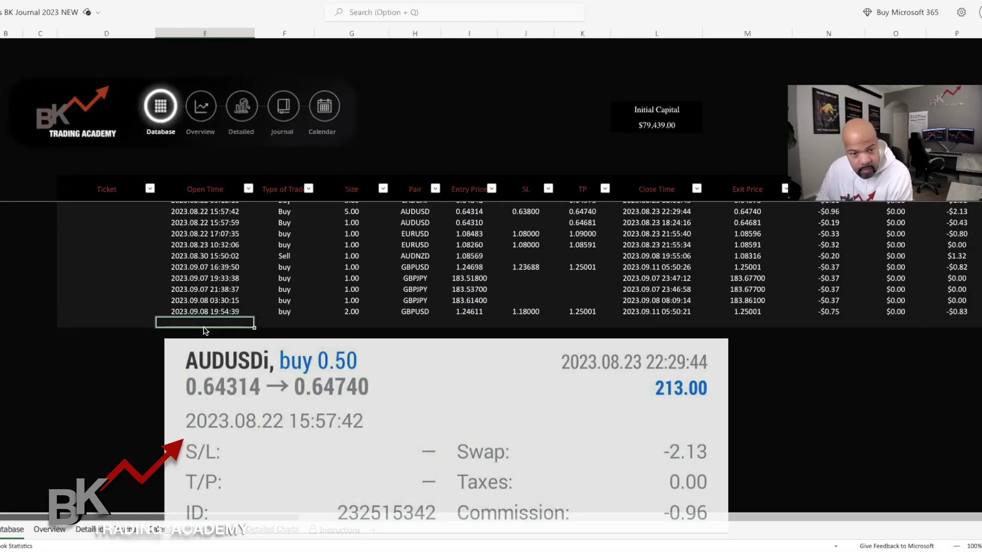
- Enter open time 2023.08.22 15:57:42, buy 1.00 AUDUSD at 0.64310, leaving SL and TP blank
{"action": "type", "text": "2023.08"}
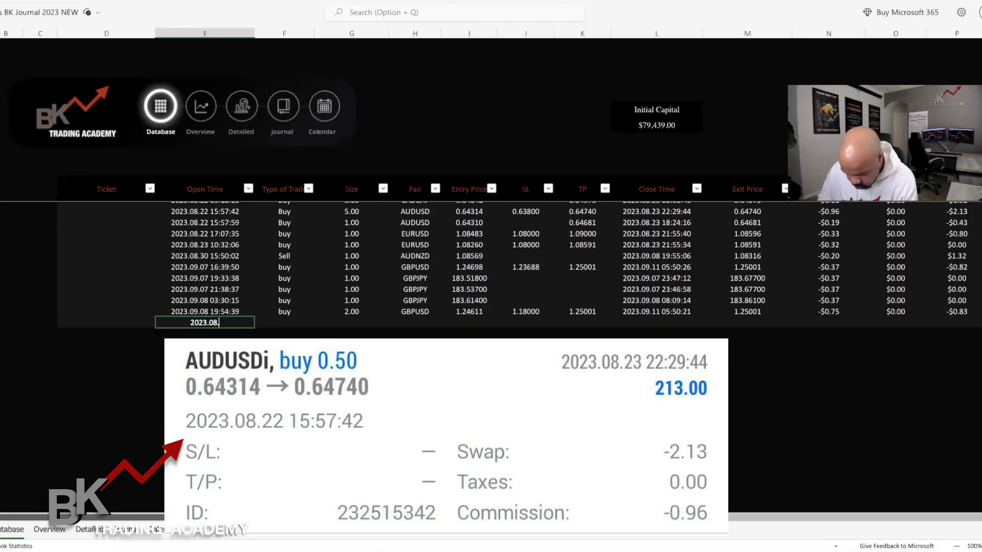
{"action": "type", "text": ".22 15:57:42\tbuy\t1.00\tAUDUSD"}
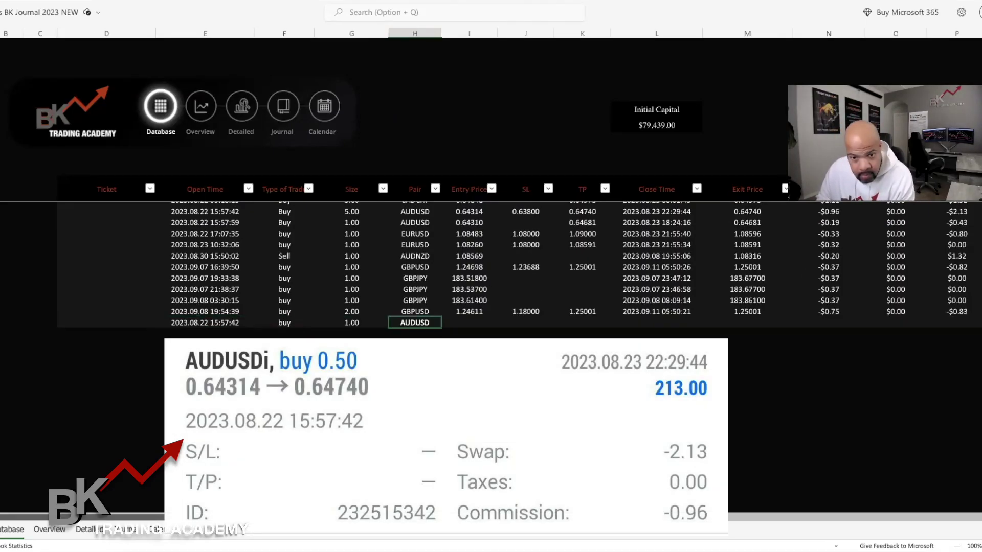
{"action": "type", "text": "\t0.64310"}
{"action": "key", "text": "Tab"}
{"action": "key", "text": "Tab"}
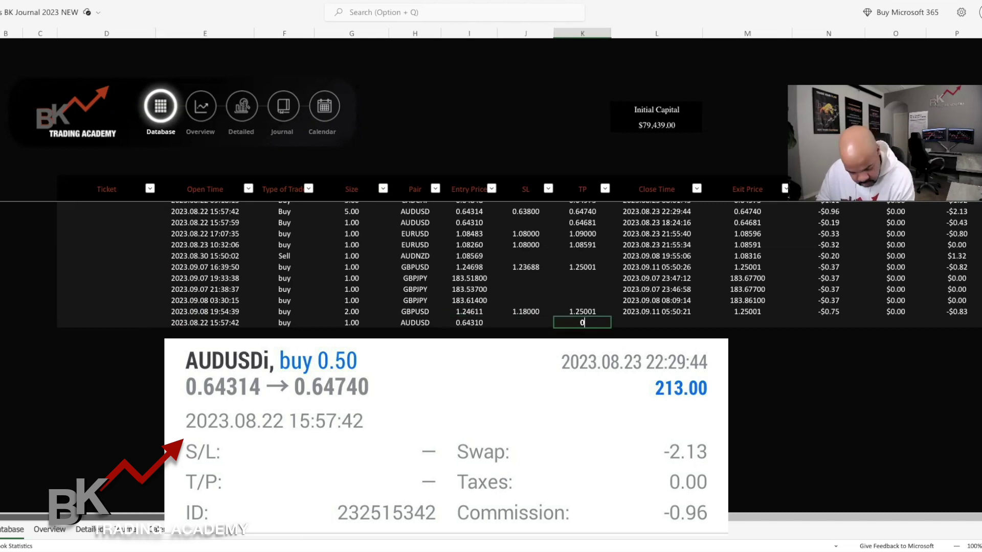
{"action": "type", "text": "0"}
{"action": "key", "text": "BackSpace"}
{"action": "key", "text": "Tab"}
- Enter close time 2023.08.23 22:29:44, exit price 0.64740 and -0.96 commission
{"action": "type", "text": "2023.08.23 22:29"}
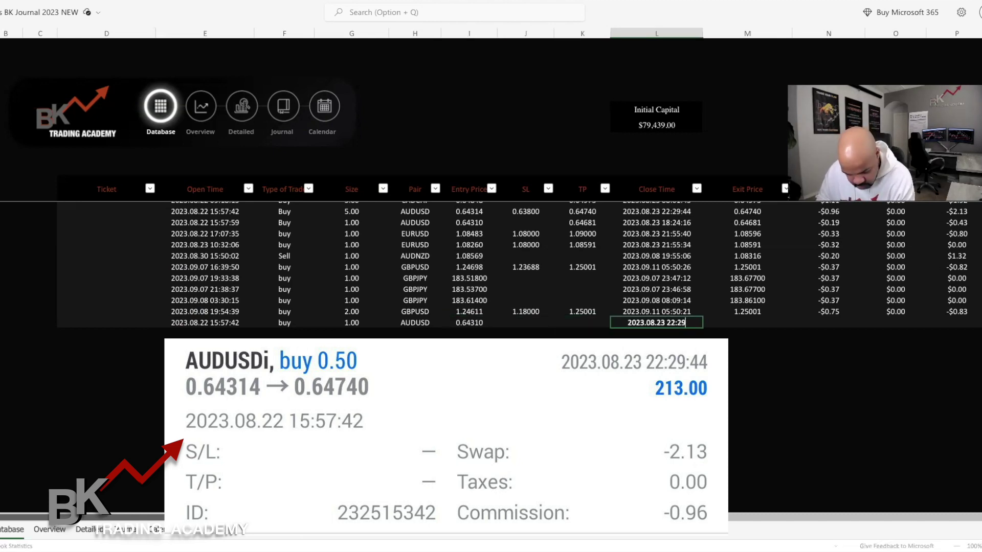
{"action": "type", "text": ":44"}
{"action": "key", "text": "Tab"}
{"action": "type", "text": "0.64740"}
{"action": "key", "text": "Tab"}
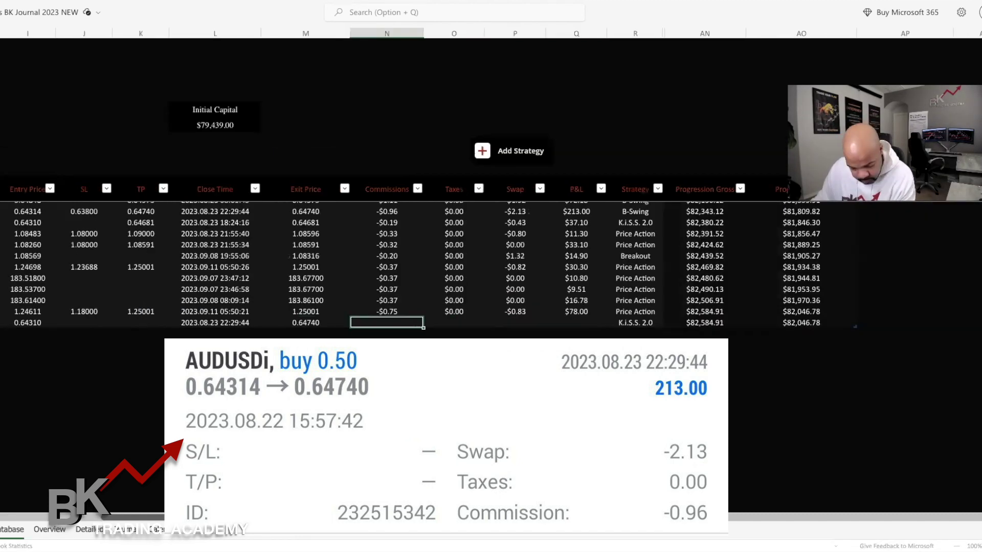
{"action": "type", "text": "-0.96"}
{"action": "key", "text": "Tab"}
- Fill in taxes 0, swap -2.13, P&L $213 and strategy Price Action
{"action": "type", "text": "0"}
{"action": "key", "text": "Tab"}
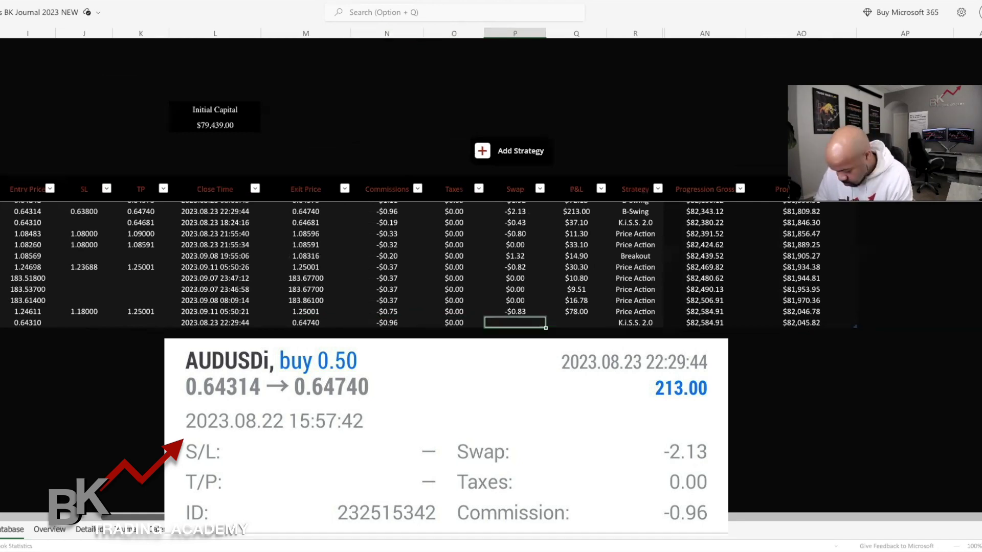
{"action": "type", "text": "-2.13"}
{"action": "key", "text": "Tab"}
{"action": "type", "text": "213"}
{"action": "key", "text": "Tab"}
{"action": "type", "text": "P"}
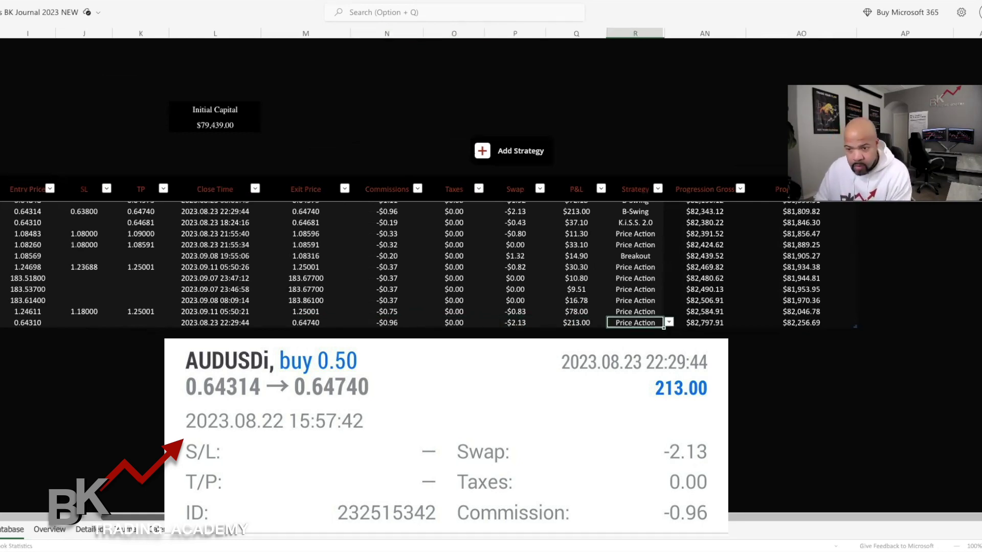
{"action": "key", "text": "Tab"}
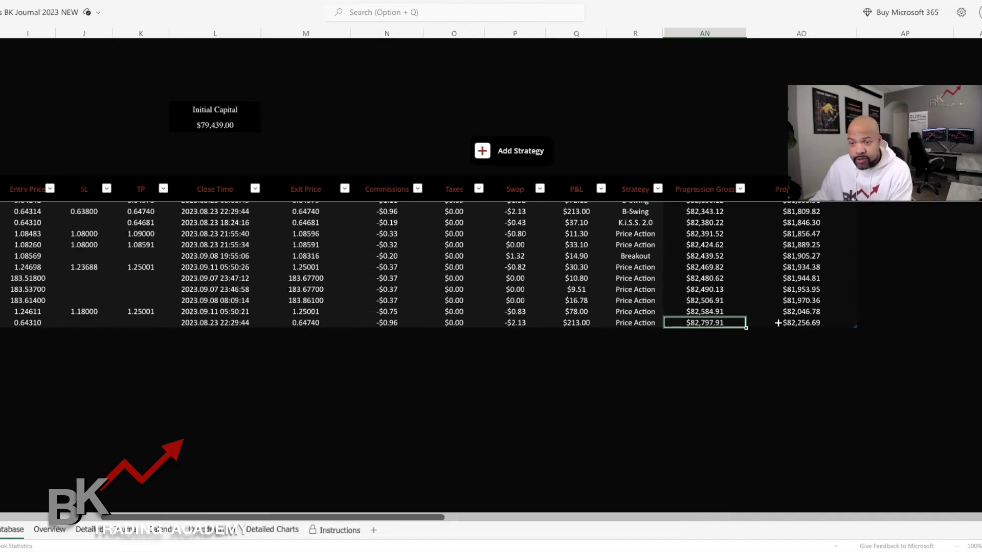
{"action": "scroll", "coordinate": [778, 322], "scroll_direction": "right", "scroll_amount": 2}
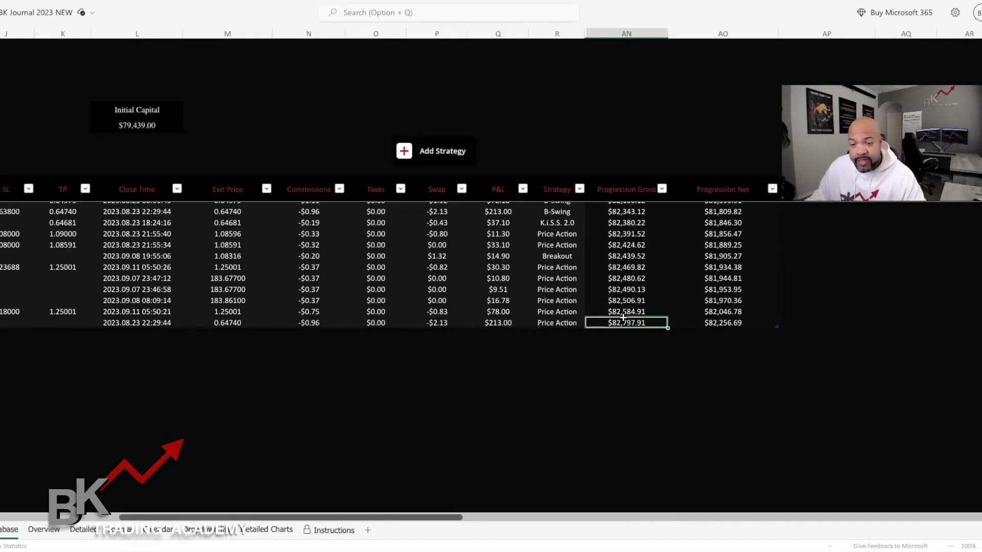
{"action": "left_click", "coordinate": [726, 312]}
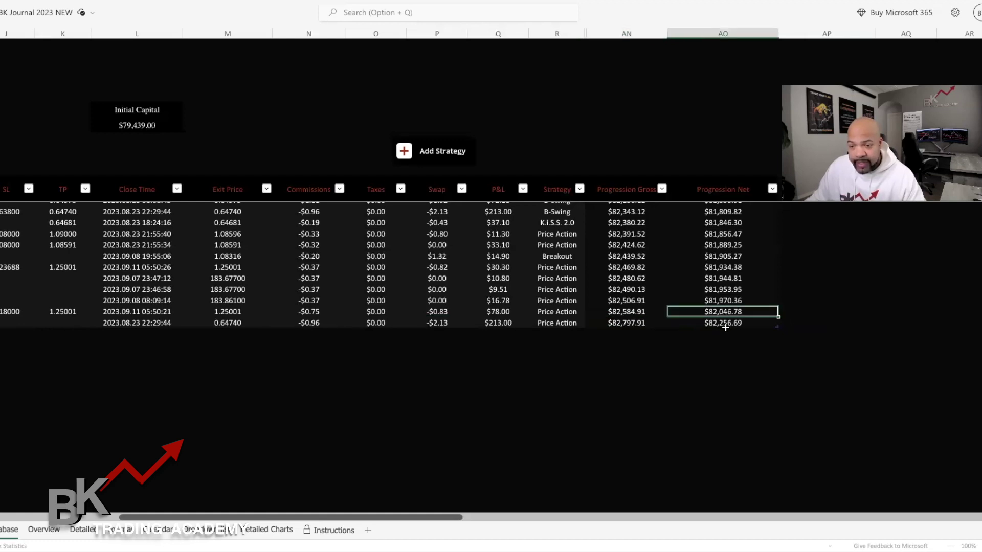
{"action": "left_click", "coordinate": [724, 325]}
{"action": "scroll", "coordinate": [290, 339], "scroll_direction": "left", "scroll_amount": 5}
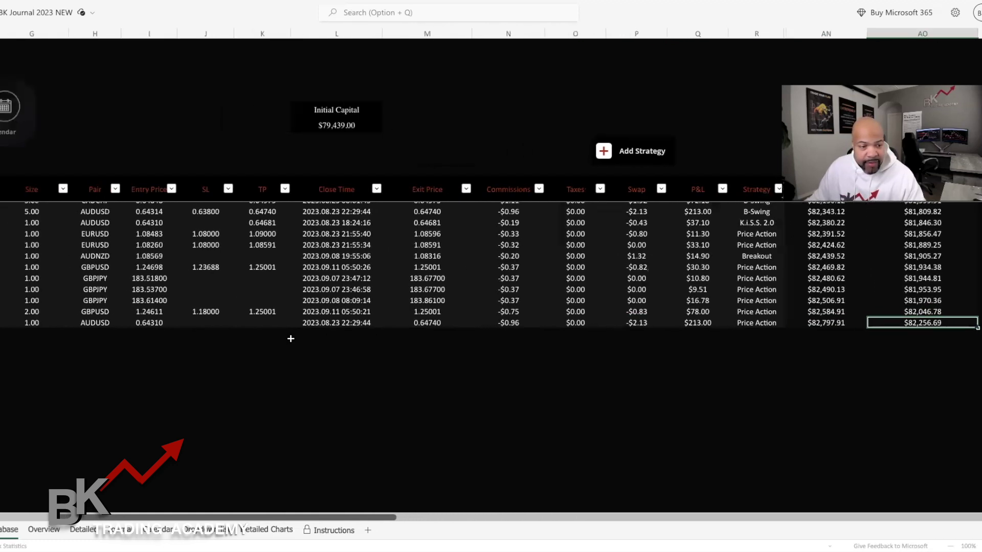
{"action": "scroll", "coordinate": [290, 338], "scroll_direction": "left", "scroll_amount": 5}
{"action": "scroll", "coordinate": [447, 344], "scroll_direction": "left", "scroll_amount": 3}
{"action": "scroll", "coordinate": [665, 337], "scroll_direction": "left", "scroll_amount": 2}
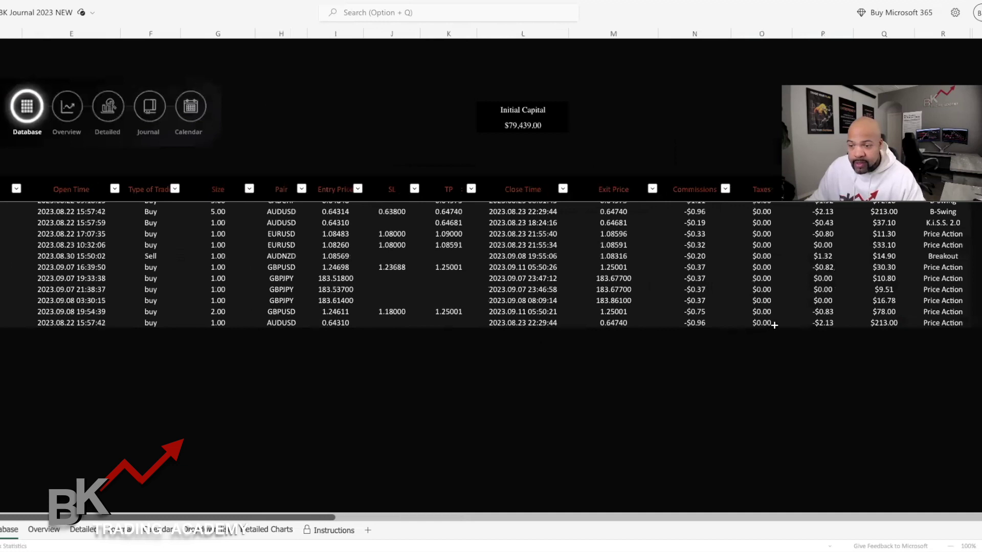
{"action": "scroll", "coordinate": [774, 325], "scroll_direction": "right", "scroll_amount": 3}
{"action": "scroll", "coordinate": [782, 325], "scroll_direction": "right", "scroll_amount": 2}
{"action": "scroll", "coordinate": [798, 325], "scroll_direction": "right", "scroll_amount": 3}
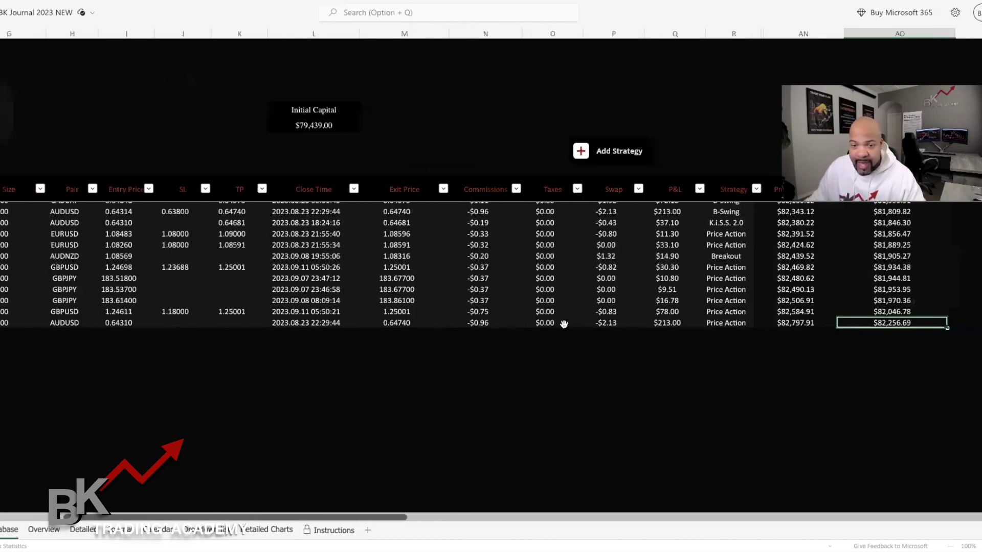
{"action": "scroll", "coordinate": [522, 326], "scroll_direction": "right", "scroll_amount": 3}
{"action": "key", "text": "Left"}
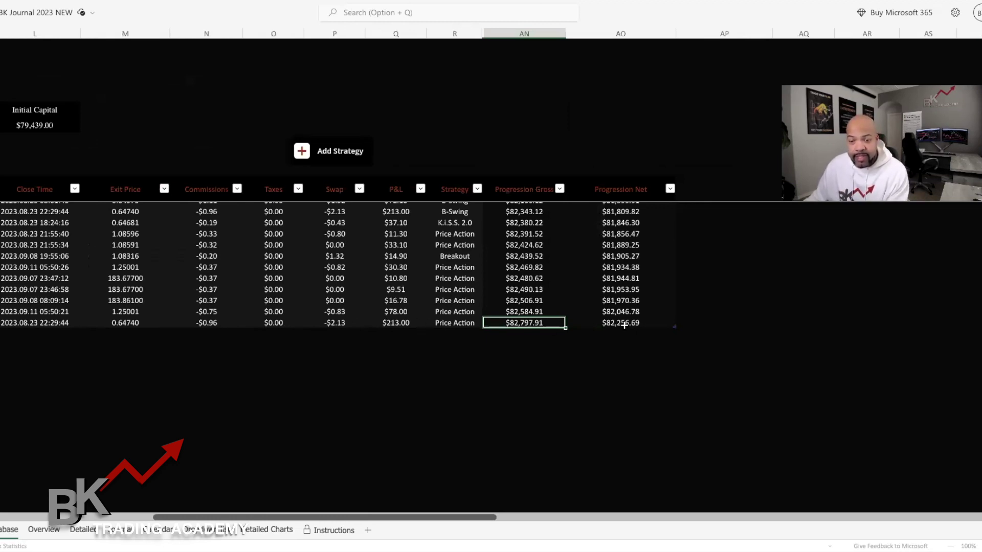
{"action": "scroll", "coordinate": [541, 323], "scroll_direction": "left", "scroll_amount": 5}
{"action": "scroll", "coordinate": [541, 323], "scroll_direction": "left", "scroll_amount": 5}
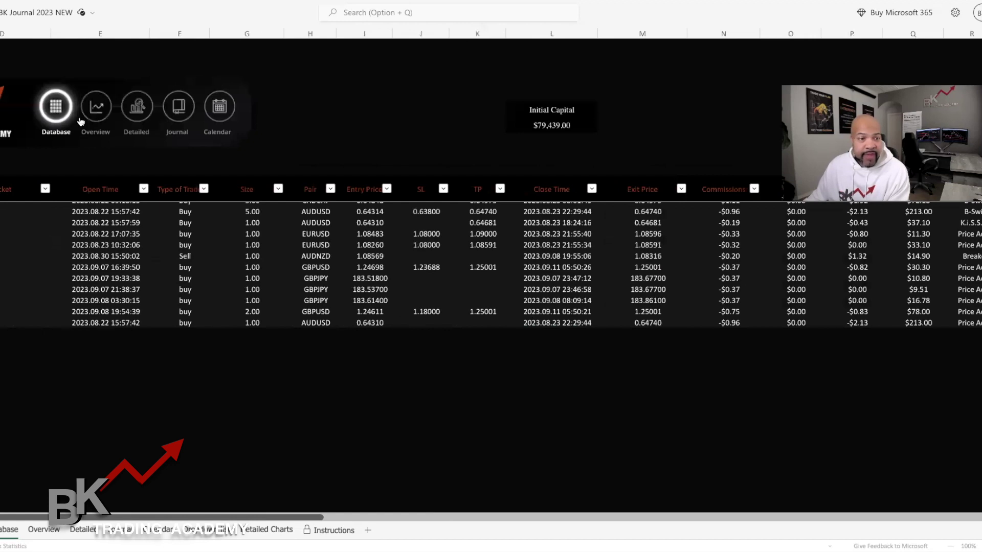
- Go to the Overview dashboard and run Refresh All from the Data commands
{"action": "left_click", "coordinate": [133, 107]}
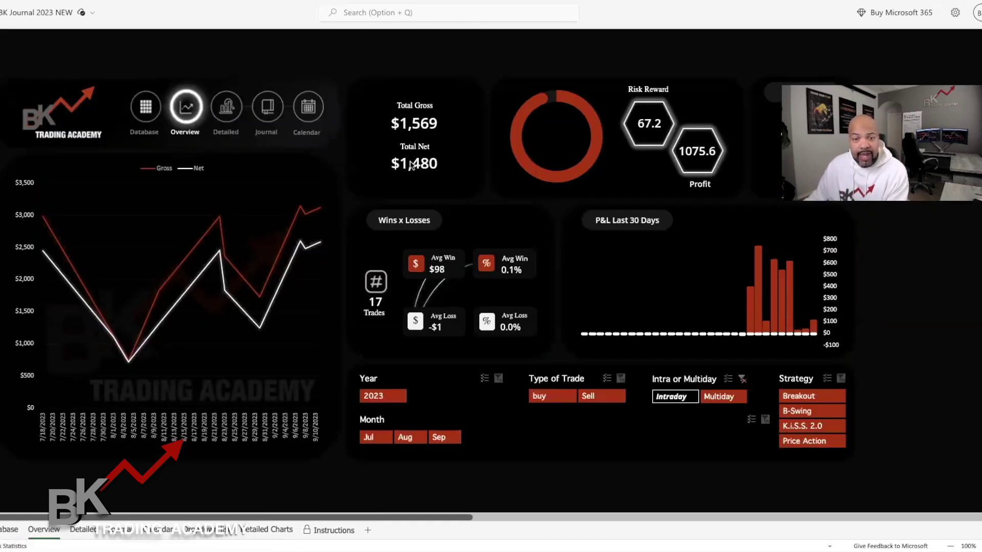
{"action": "left_click", "coordinate": [82, 26]}
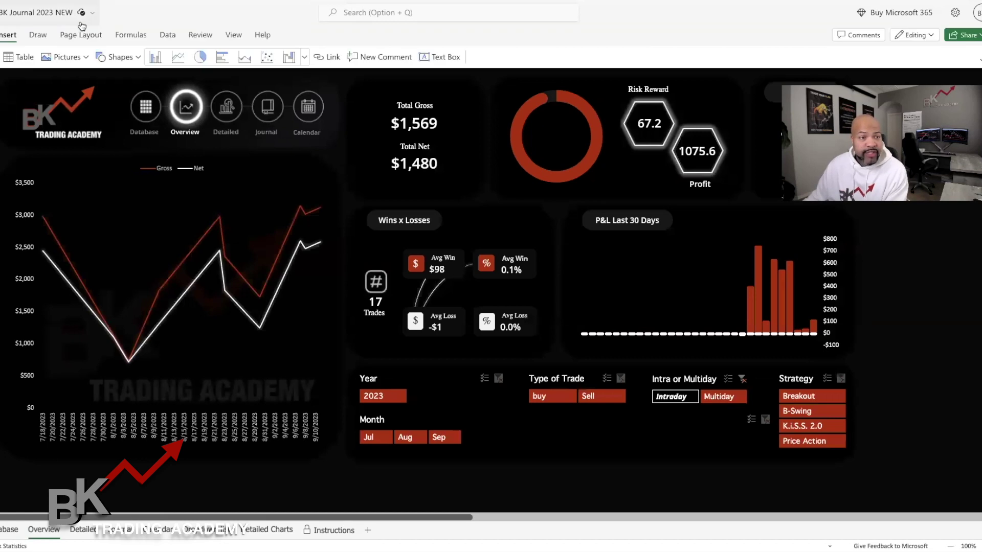
{"action": "left_click", "coordinate": [171, 36]}
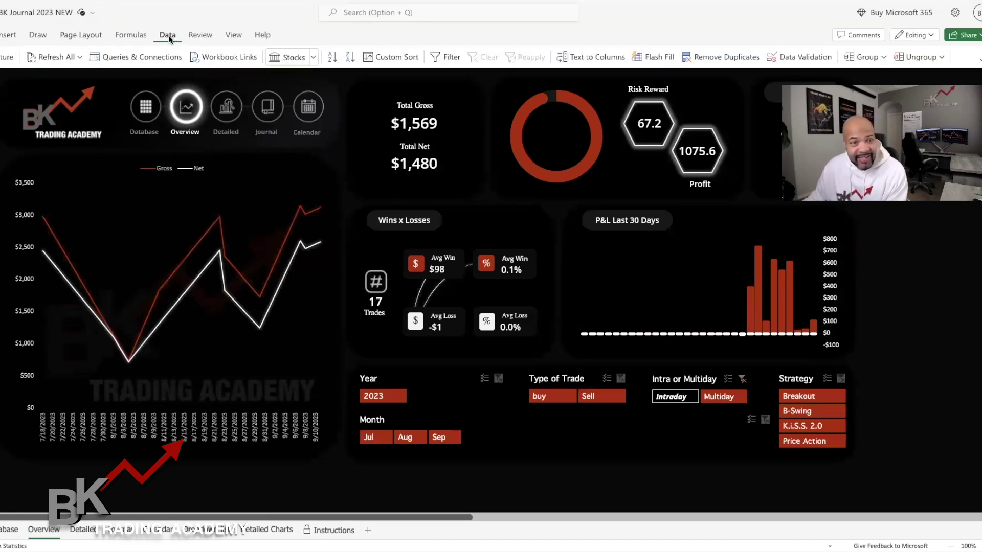
{"action": "left_click", "coordinate": [52, 58]}
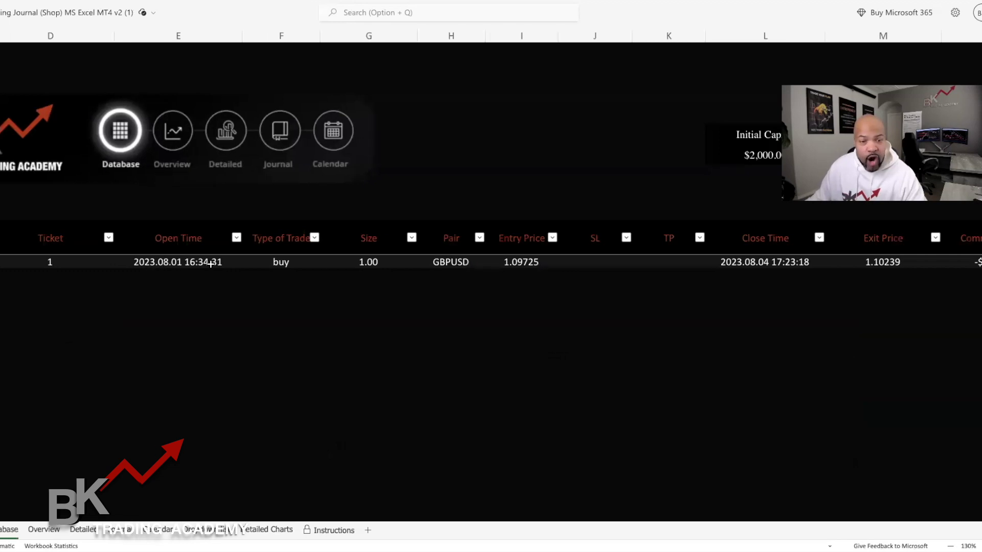
{"action": "scroll", "coordinate": [271, 265], "scroll_direction": "right", "scroll_amount": 2}
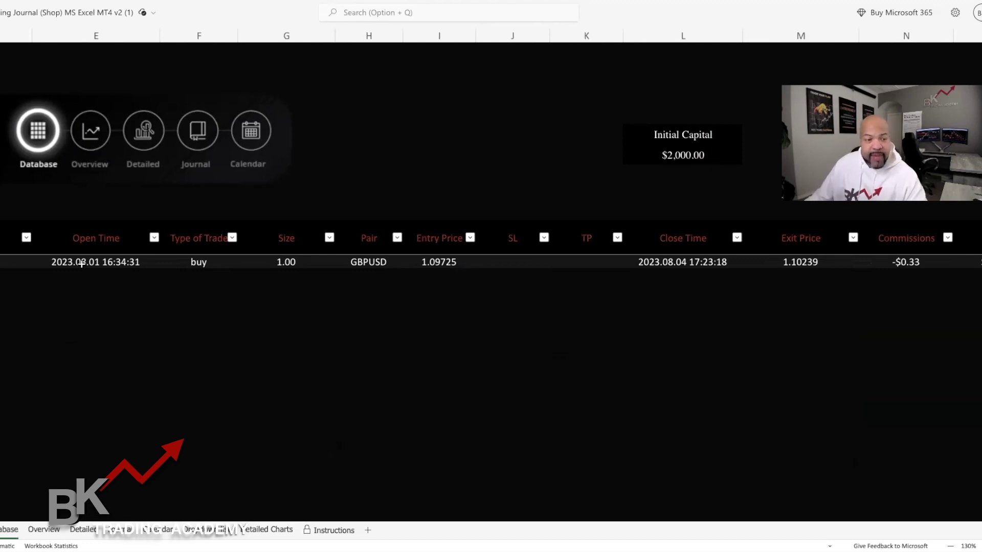
{"action": "left_click", "coordinate": [74, 263]}
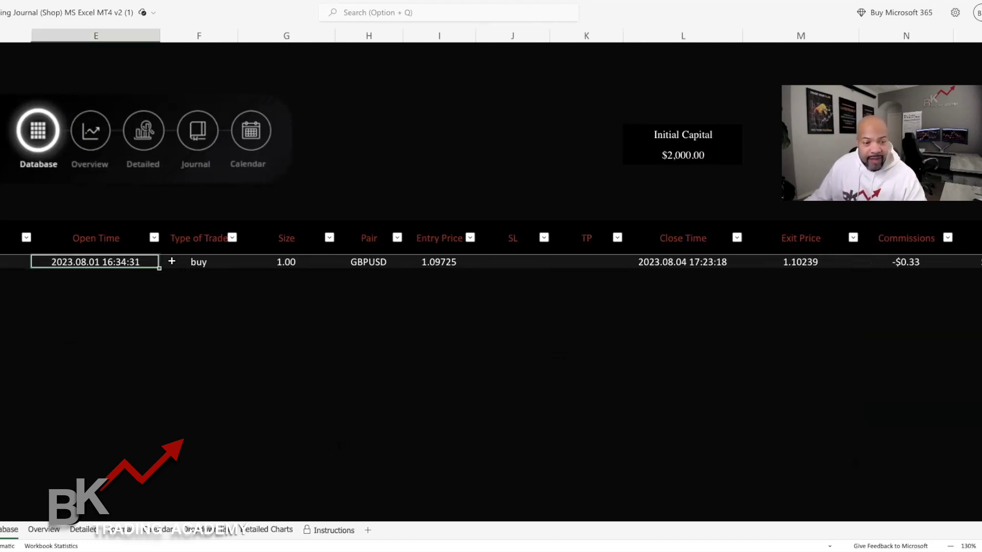
{"action": "left_click", "coordinate": [202, 263]}
{"action": "left_click", "coordinate": [532, 260]}
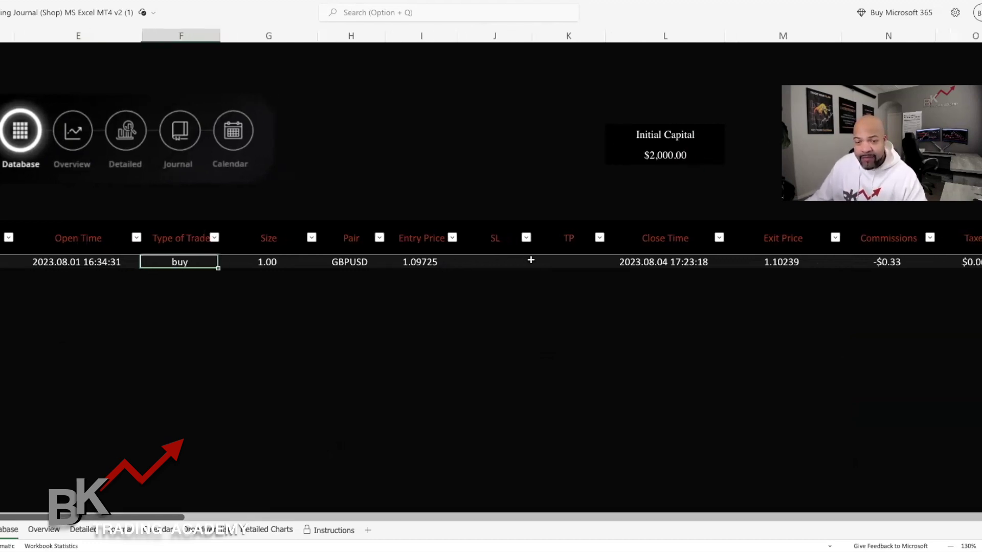
{"action": "left_click", "coordinate": [578, 261]}
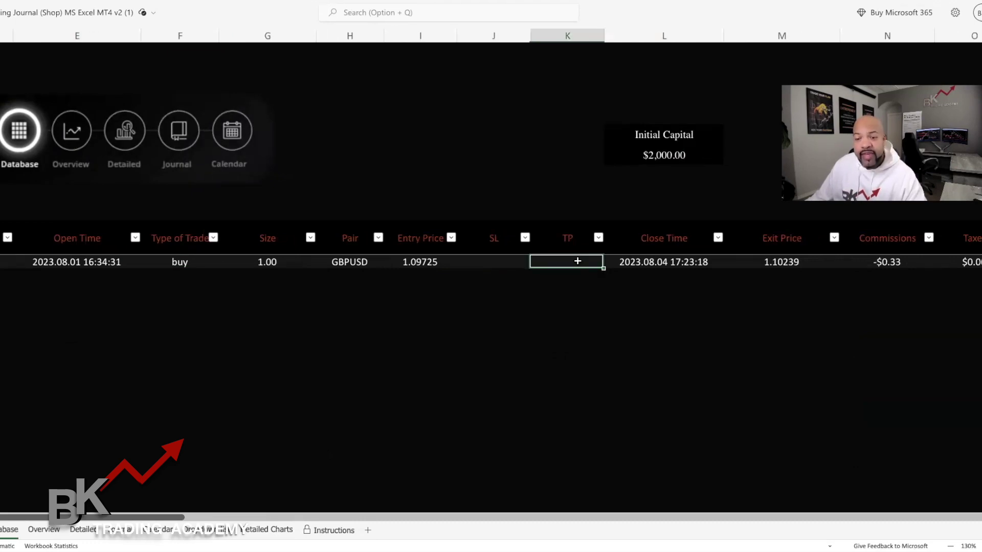
{"action": "left_click", "coordinate": [93, 262]}
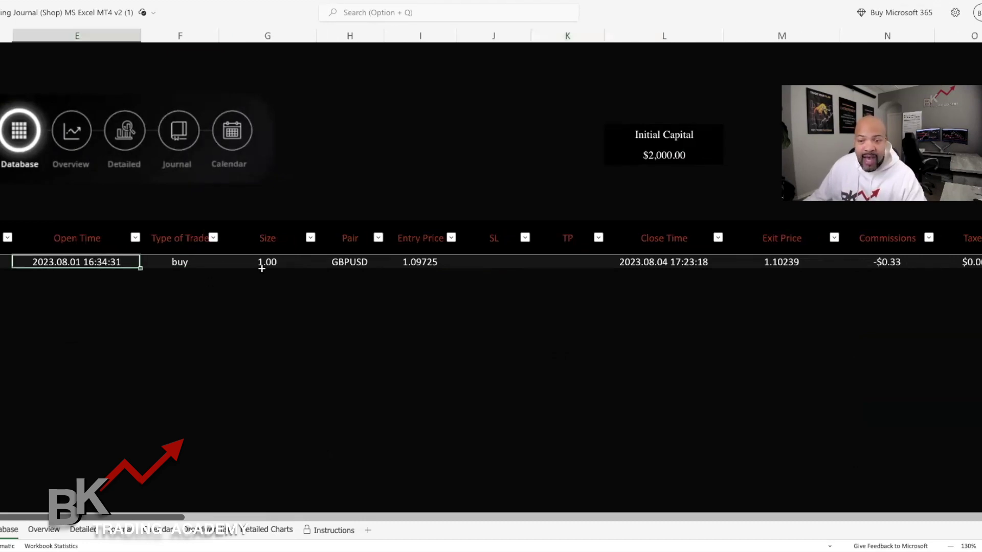
{"action": "left_click", "coordinate": [684, 262]}
{"action": "scroll", "coordinate": [685, 262], "scroll_direction": "right", "scroll_amount": 4}
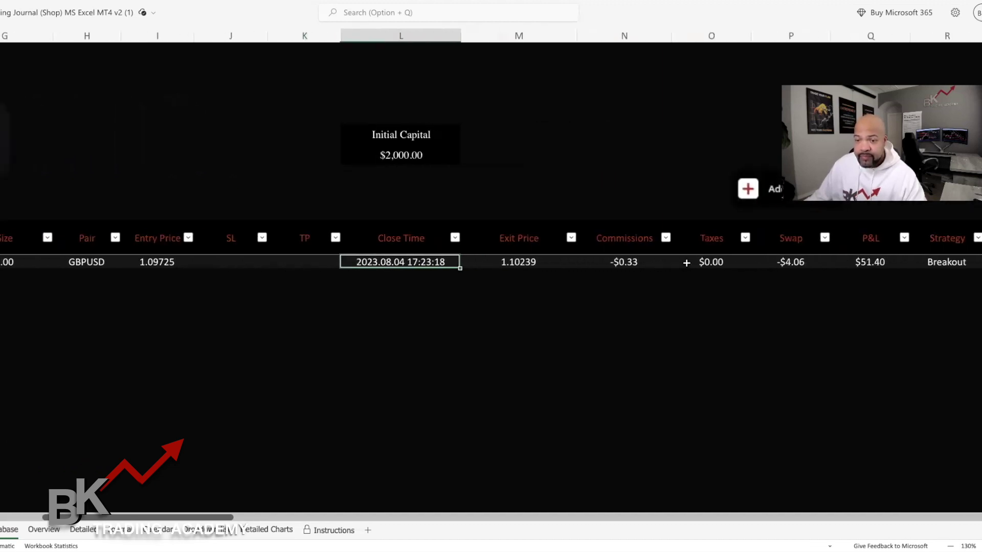
{"action": "left_click", "coordinate": [590, 265]}
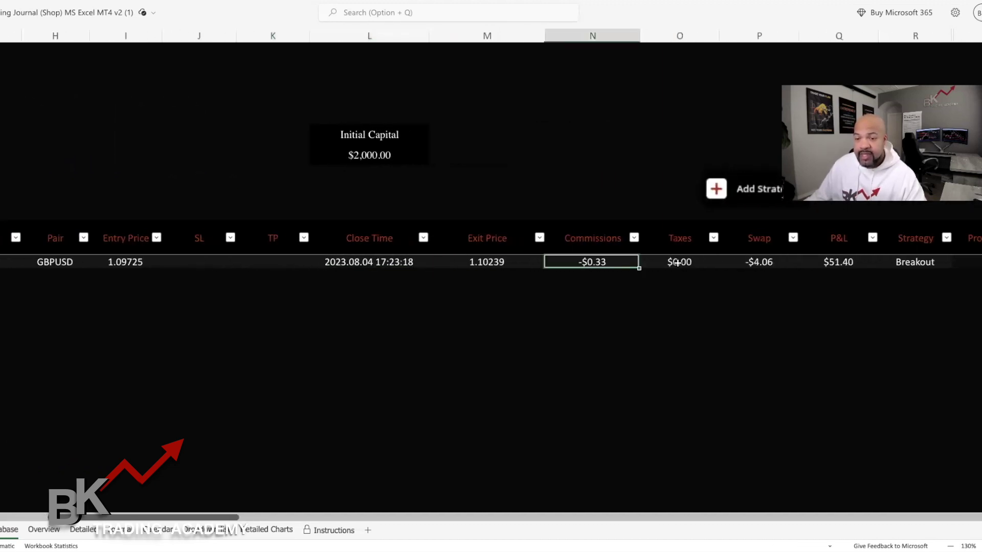
{"action": "left_click", "coordinate": [677, 263]}
{"action": "left_click", "coordinate": [767, 261]}
{"action": "left_click", "coordinate": [834, 261]}
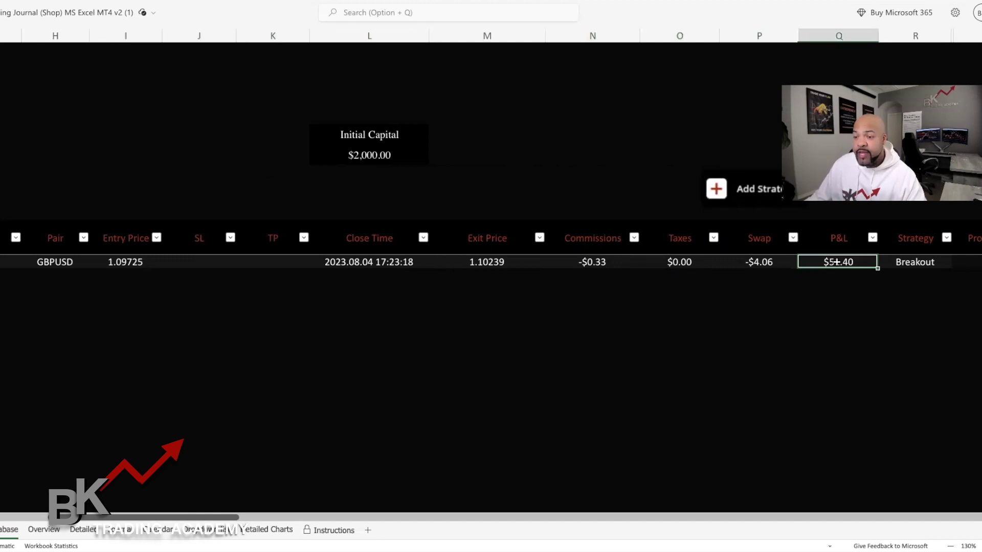
{"action": "scroll", "coordinate": [833, 262], "scroll_direction": "right", "scroll_amount": 5}
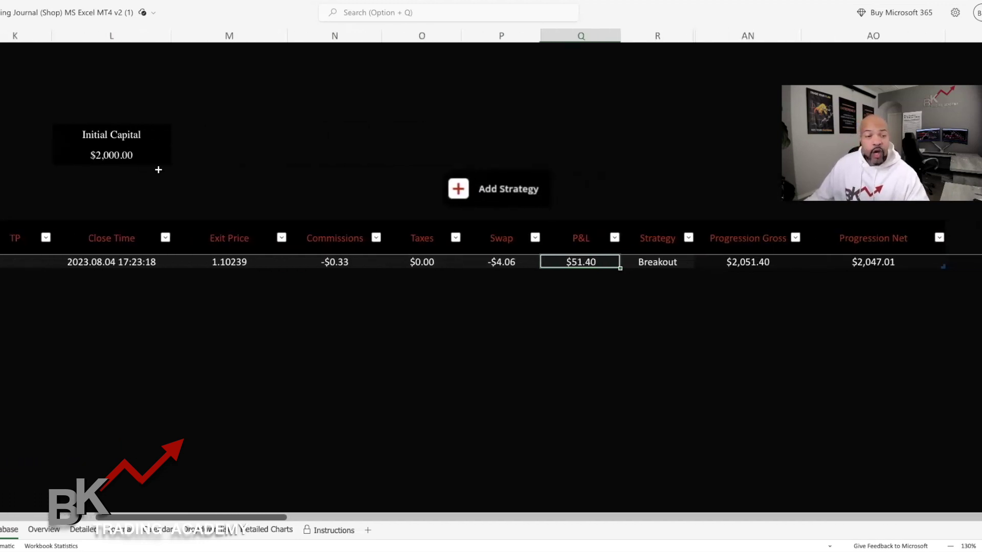
- Cycle through the template's Overview, Calendar, Journal and Detailed sheets, ending on Overview
{"action": "scroll", "coordinate": [160, 170], "scroll_direction": "left", "scroll_amount": 5}
{"action": "left_click", "coordinate": [212, 134]}
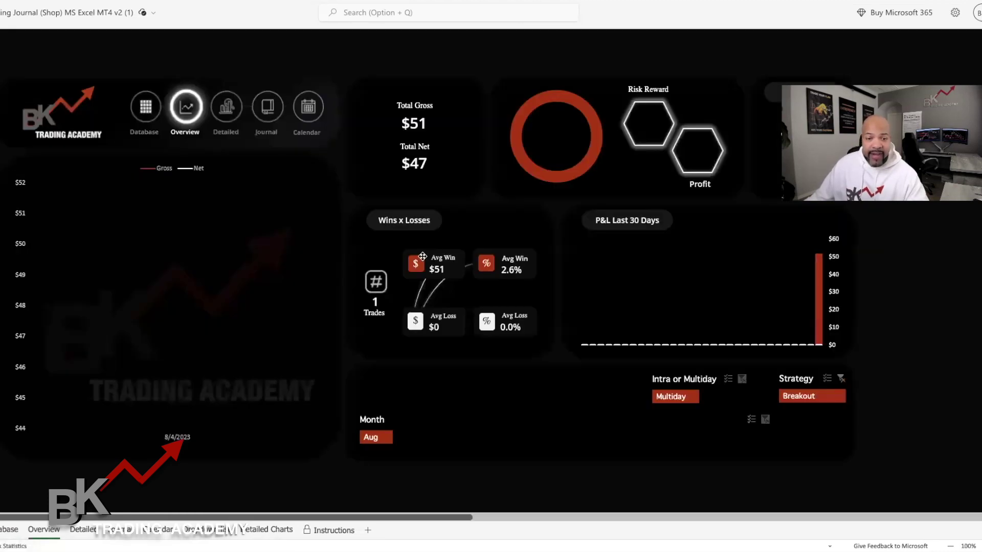
{"action": "left_click", "coordinate": [310, 120]}
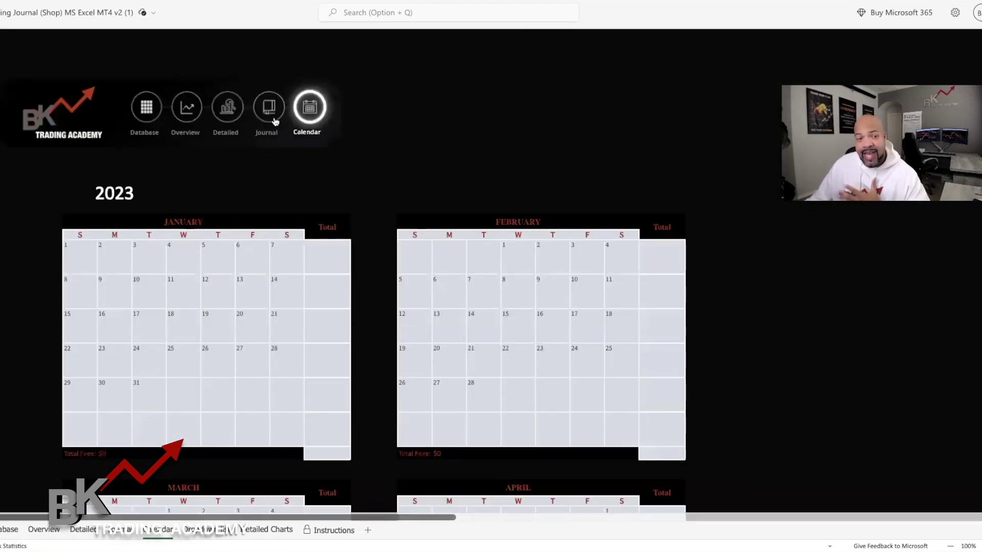
{"action": "left_click", "coordinate": [265, 111]}
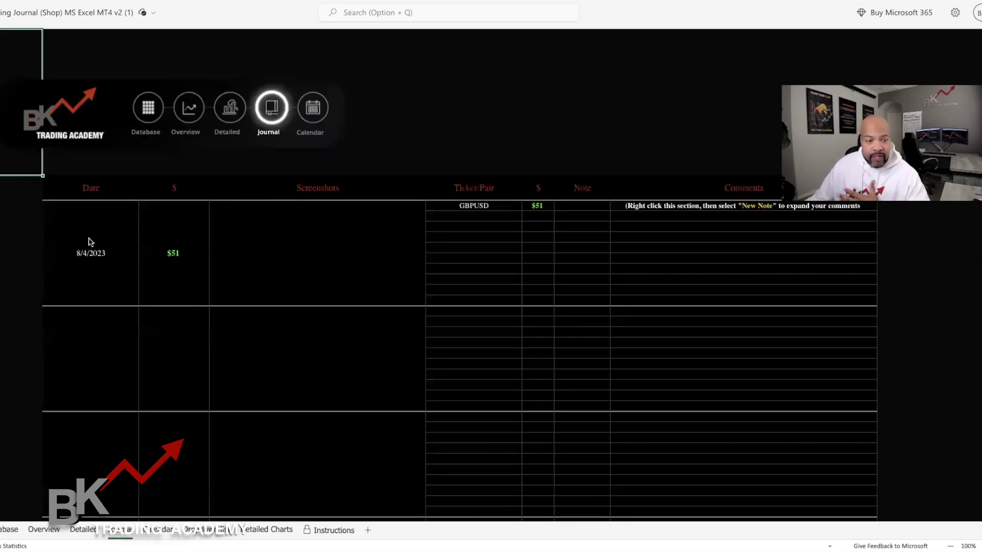
{"action": "left_click", "coordinate": [231, 114]}
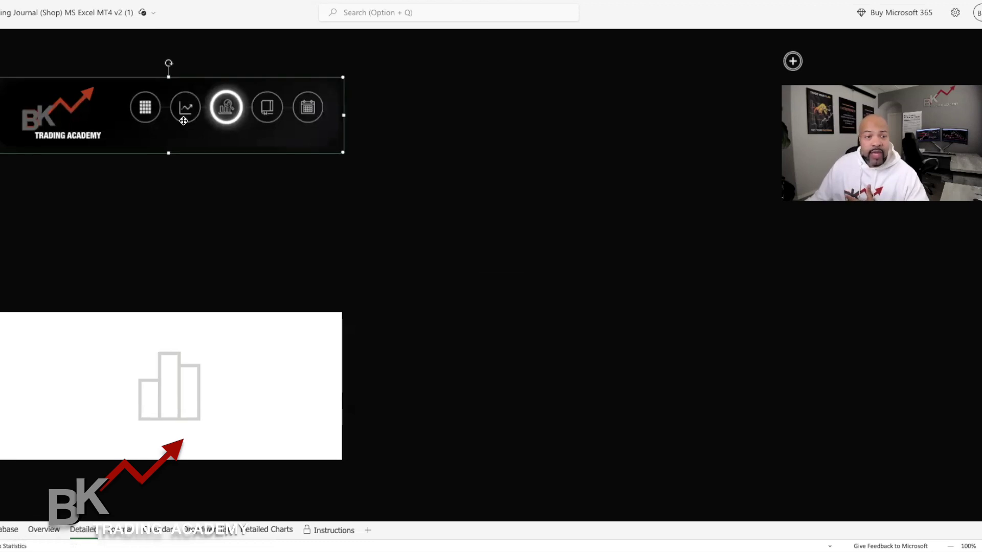
{"action": "left_click", "coordinate": [182, 112]}
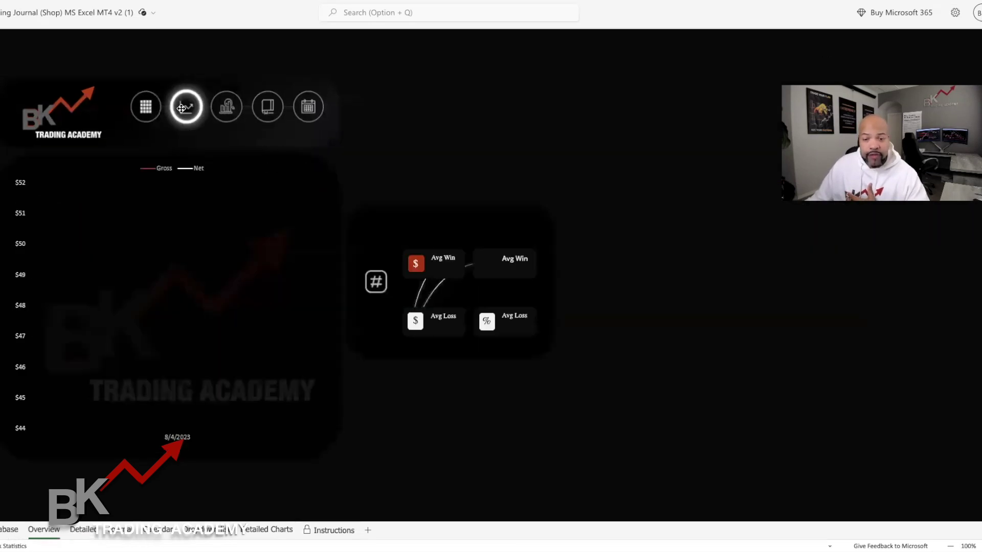